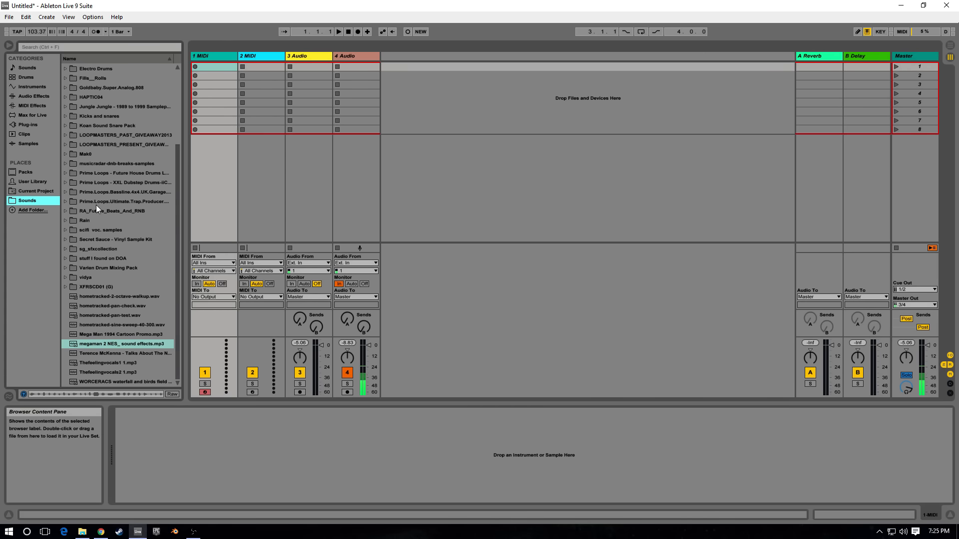
{"action": "left_click", "coordinate": [219, 54]}
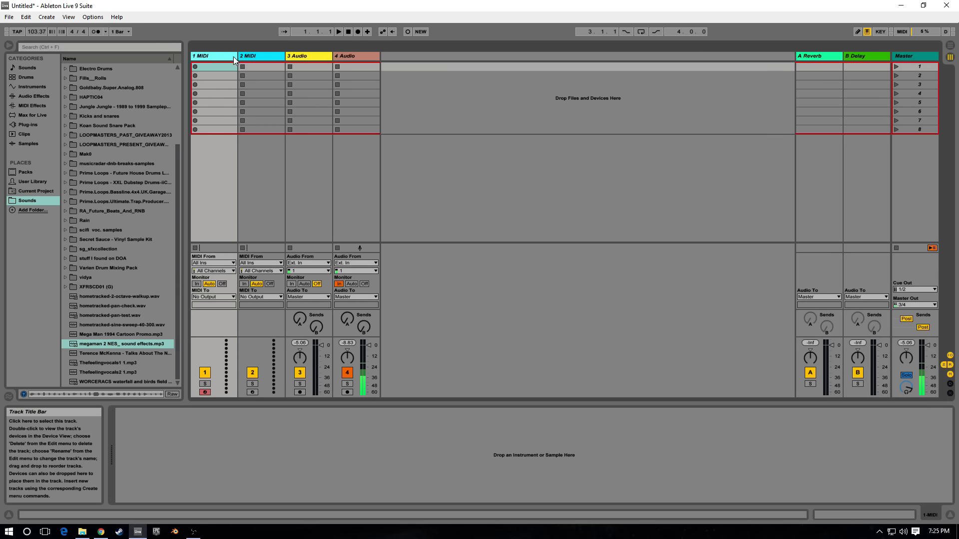
{"action": "left_click", "coordinate": [252, 58]}
{"action": "left_click", "coordinate": [296, 56]}
{"action": "left_click", "coordinate": [218, 53]}
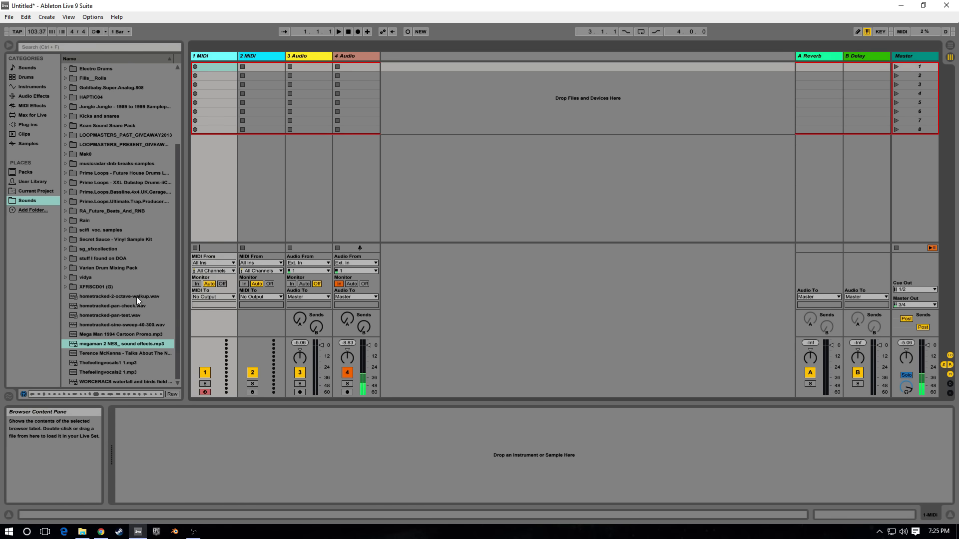
Step: Set the master track's Cue Out routing to 3/4
{"action": "left_click", "coordinate": [75, 345]}
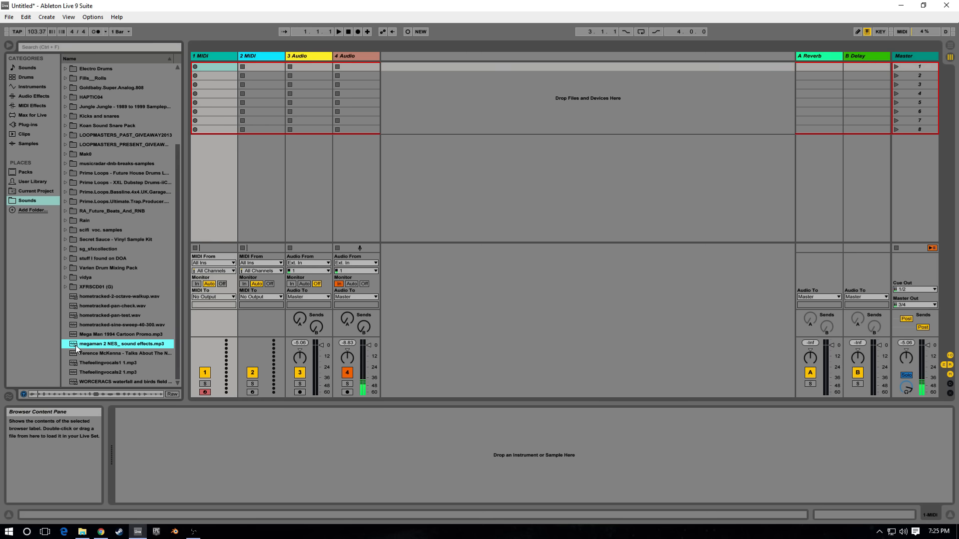
{"action": "left_click", "coordinate": [909, 289]}
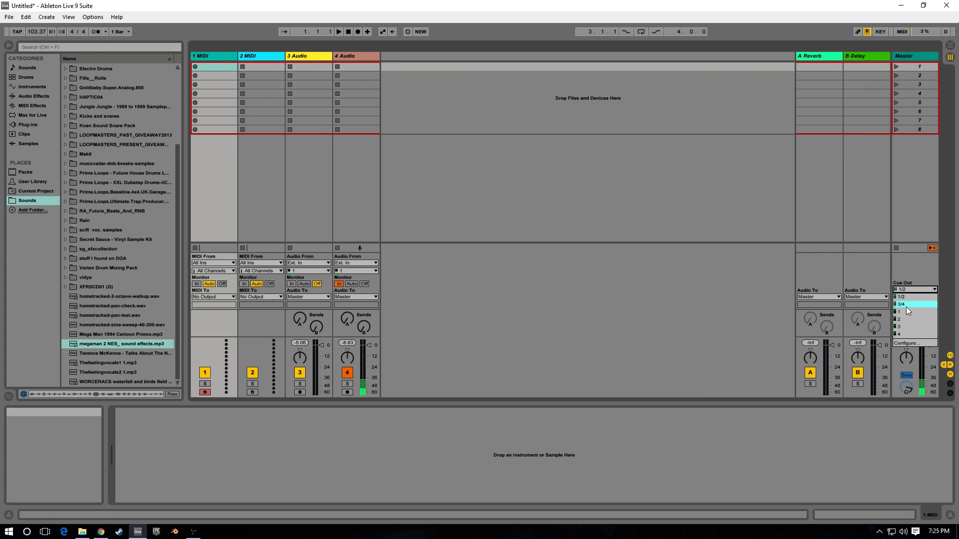
{"action": "left_click", "coordinate": [906, 307]}
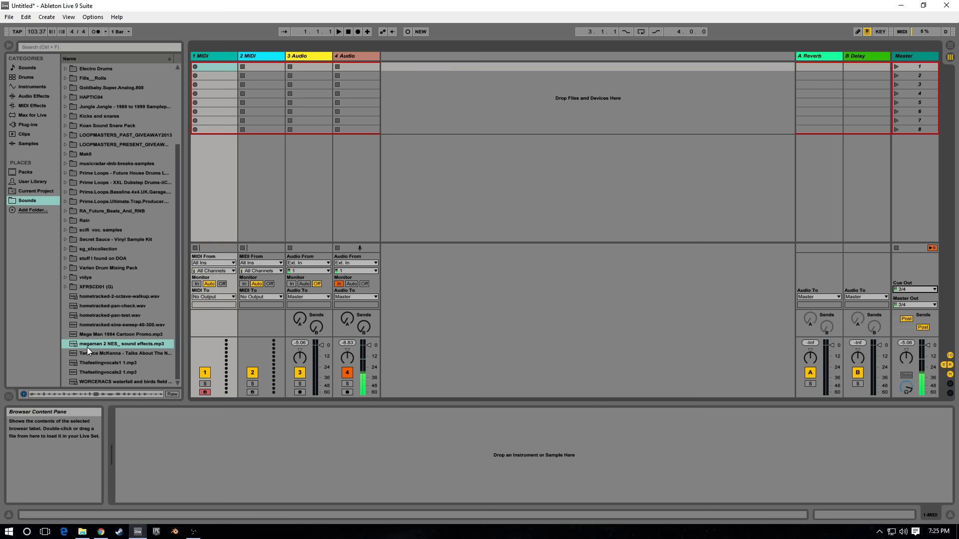
Step: Load the megaman 2 NES_ sound effects.mp3 file onto the first MIDI track as a Simpler instrument
{"action": "scroll", "coordinate": [94, 288], "scroll_direction": "up", "scroll_amount": 5}
{"action": "scroll", "coordinate": [95, 268], "scroll_direction": "down", "scroll_amount": 5}
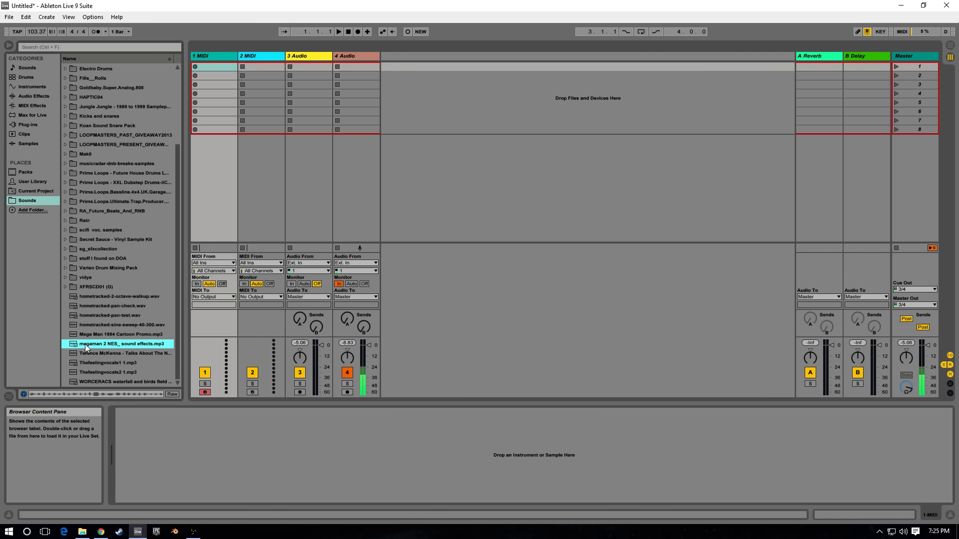
{"action": "left_click_drag", "start_coordinate": [86, 345], "coordinate": [182, 458]}
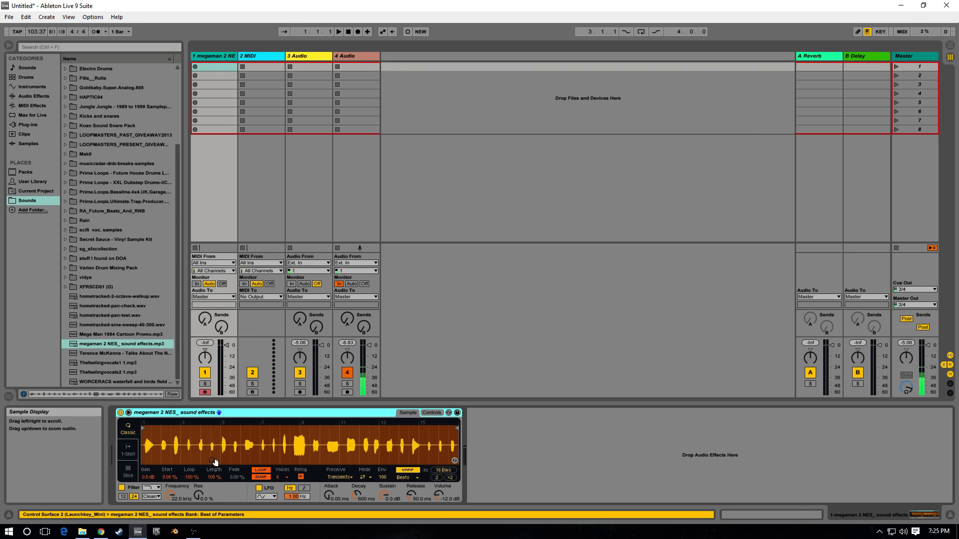
{"action": "right_click", "coordinate": [187, 413]}
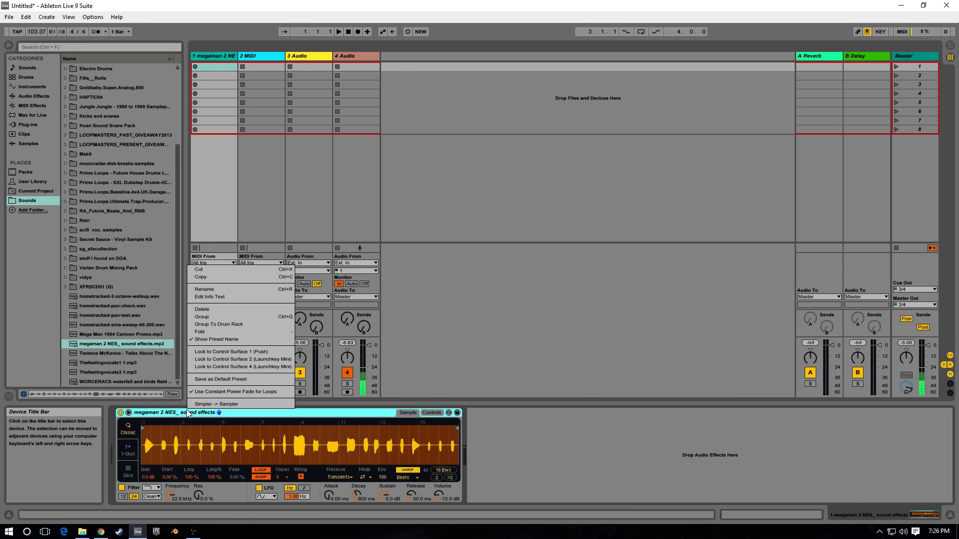
{"action": "left_click", "coordinate": [167, 416]}
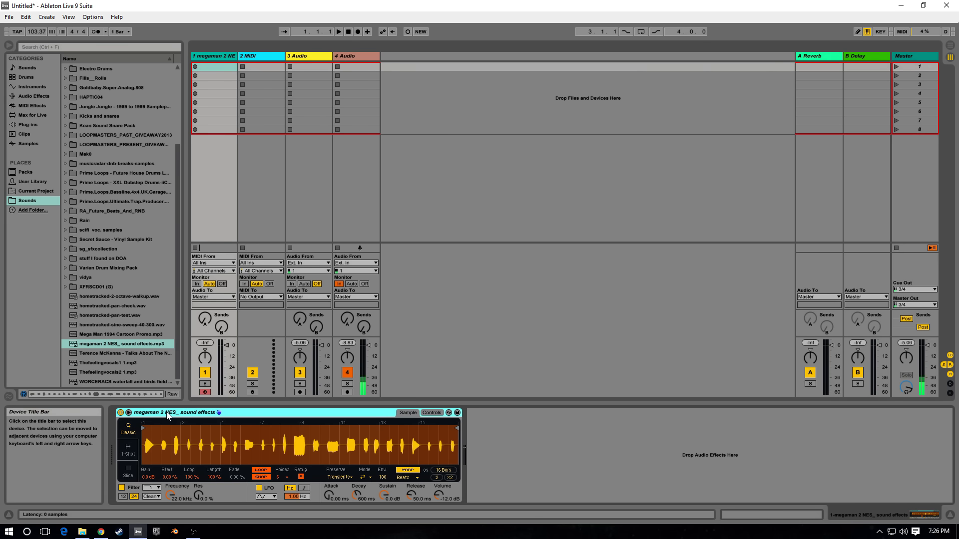
Step: Shift the Simpler's sample start slightly inward and play the same note repeatedly to audition the sound effects
{"action": "left_click_drag", "start_coordinate": [143, 429], "coordinate": [148, 430]}
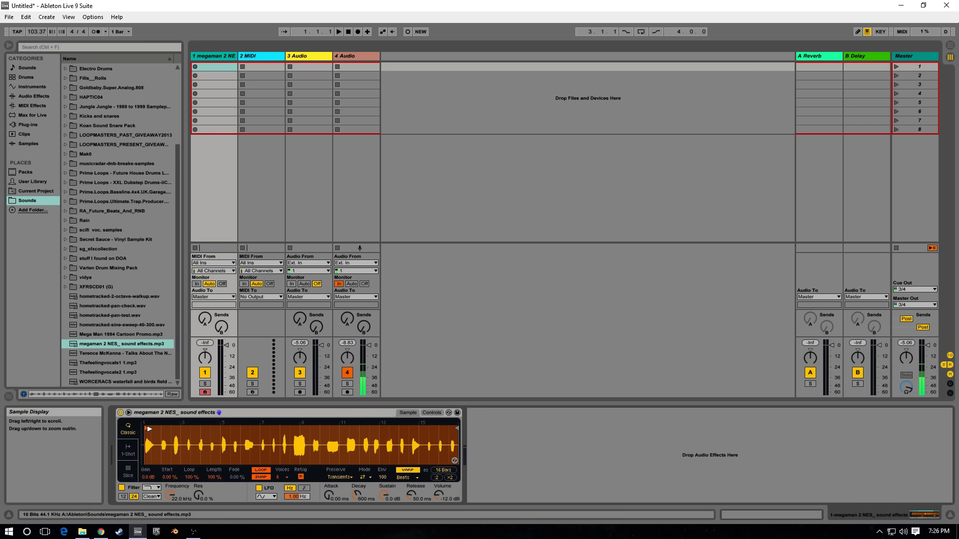
{"action": "key", "text": "a"}
{"action": "key", "text": "a"}
{"action": "key", "text": "a"}
{"action": "key", "text": "a"}
{"action": "key", "text": "a"}
{"action": "key", "text": "a"}
{"action": "key", "text": "a"}
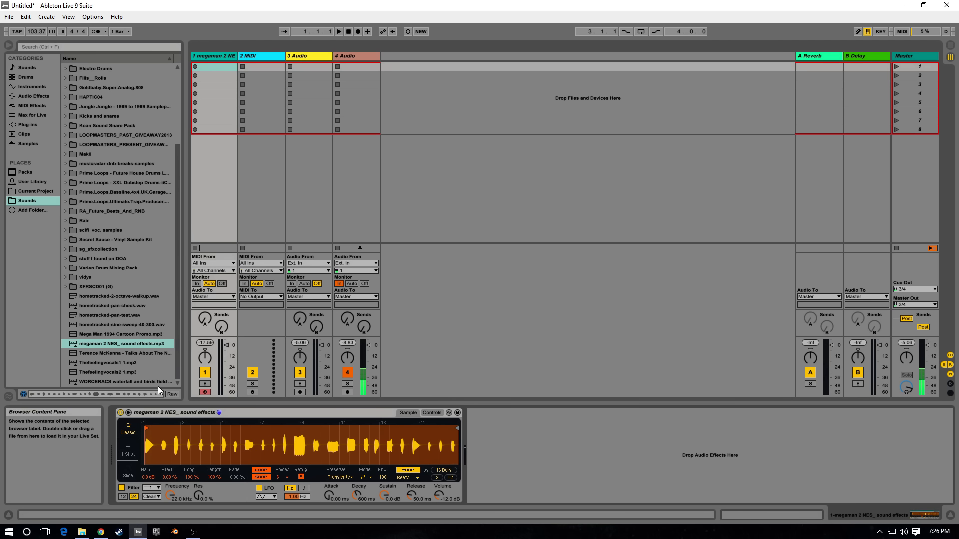
{"action": "key", "text": "a"}
Step: Convert the megaman Simpler on the first track to a Sampler
{"action": "left_click", "coordinate": [179, 414]}
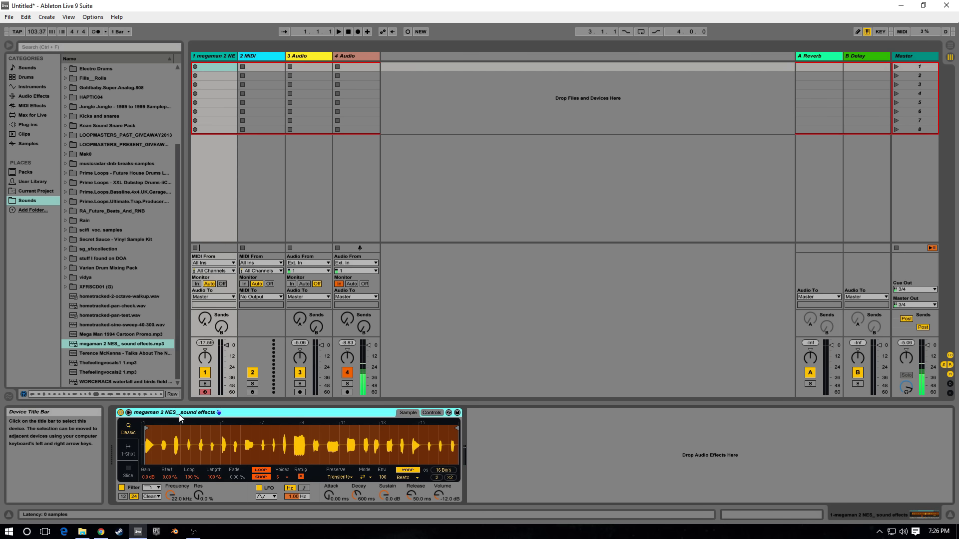
{"action": "right_click", "coordinate": [178, 415]}
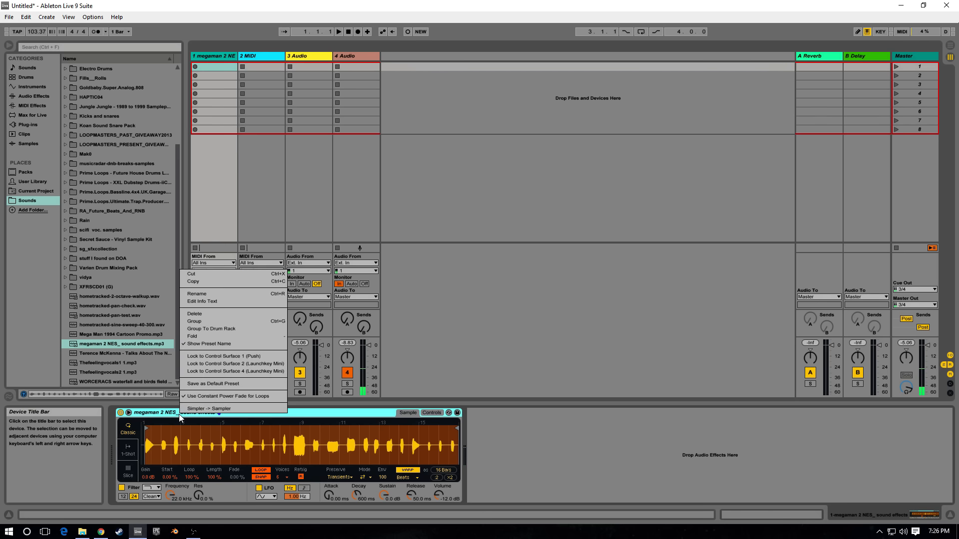
{"action": "left_click", "coordinate": [219, 409]}
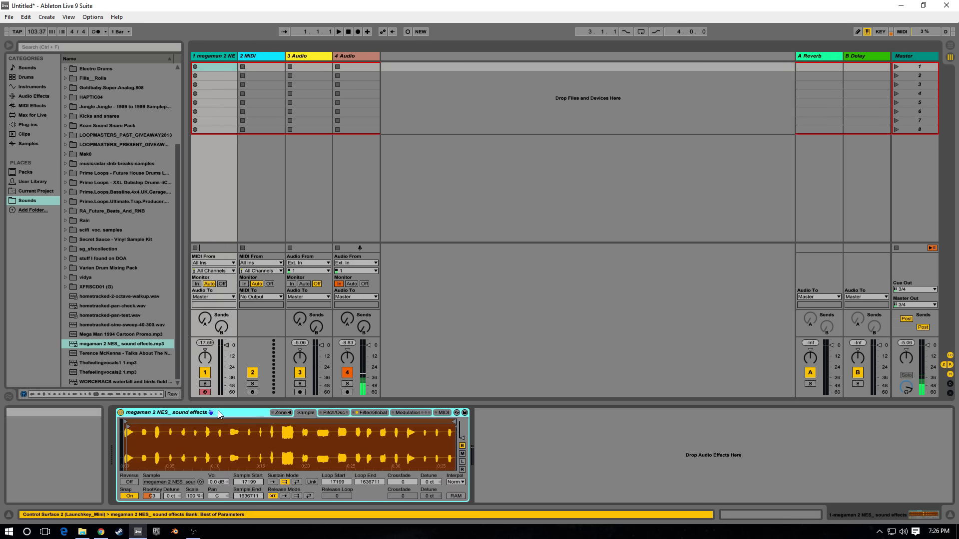
Step: Show the Sampler's zone editor and narrow the megaman layer's key zone to the single key C3
{"action": "left_click", "coordinate": [282, 415]}
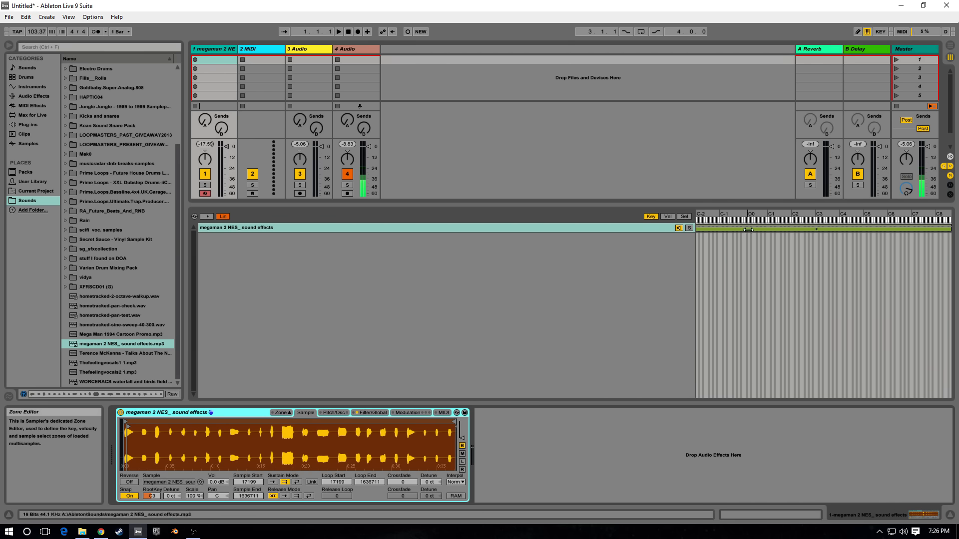
{"action": "left_click_drag", "start_coordinate": [697, 231], "coordinate": [816, 245]}
{"action": "left_click_drag", "start_coordinate": [950, 230], "coordinate": [817, 250]}
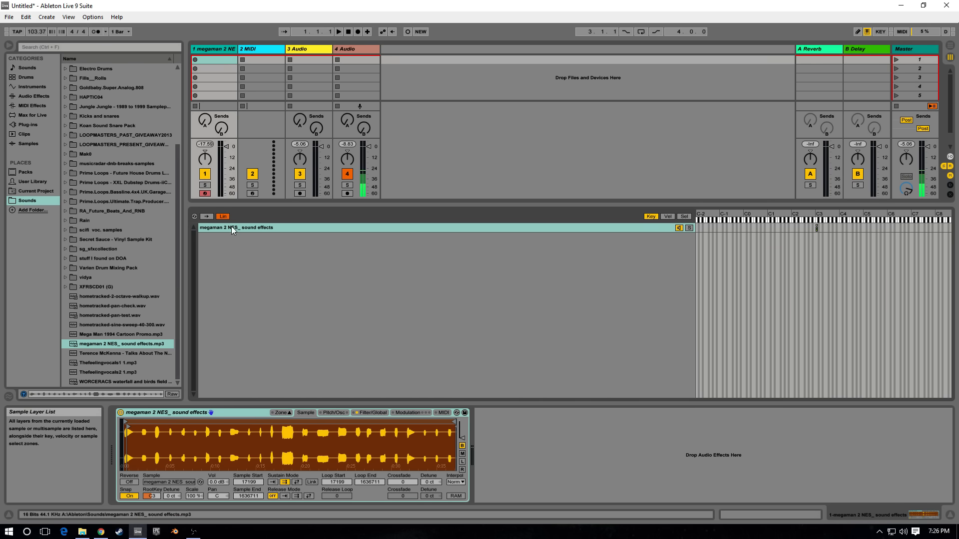
Step: Add Terence McKenna - Talks About The Nature of Magic as a second Sampler layer and narrow its key zone to C#3
{"action": "left_click_drag", "start_coordinate": [113, 355], "coordinate": [269, 271]}
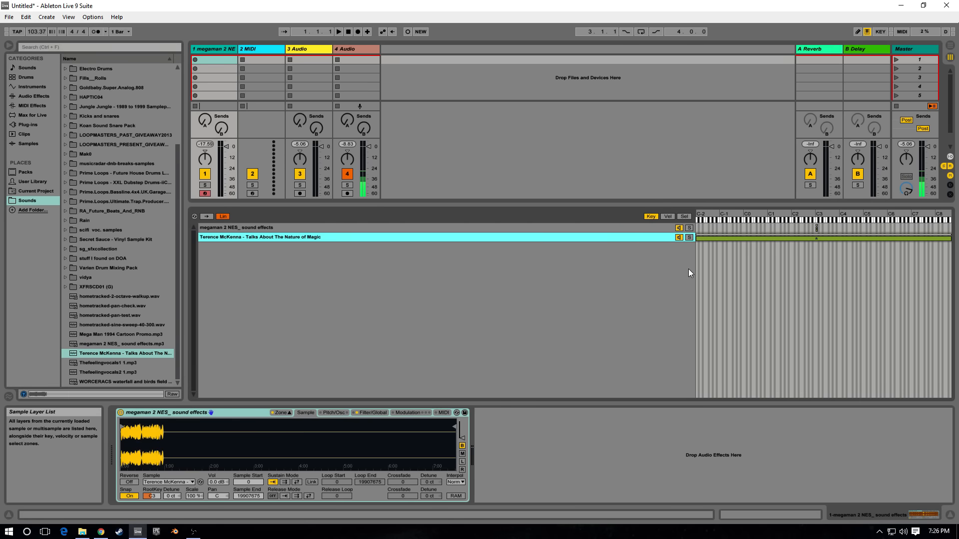
{"action": "left_click_drag", "start_coordinate": [699, 238], "coordinate": [816, 237]}
{"action": "left_click_drag", "start_coordinate": [948, 246], "coordinate": [818, 241]}
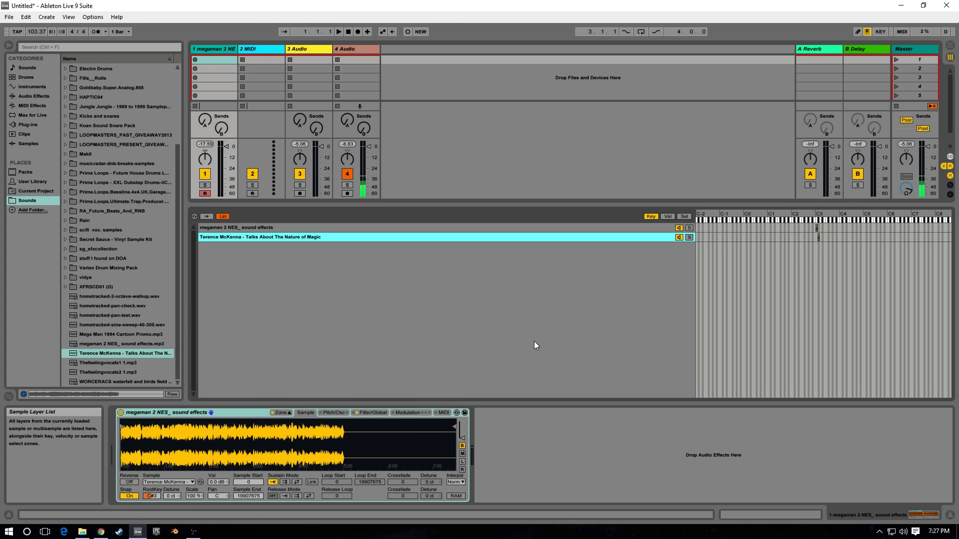
Step: Move the Nature of Magic layer's sample start to about 532449 and play notes to audition both layers
{"action": "left_click_drag", "start_coordinate": [123, 427], "coordinate": [131, 428]}
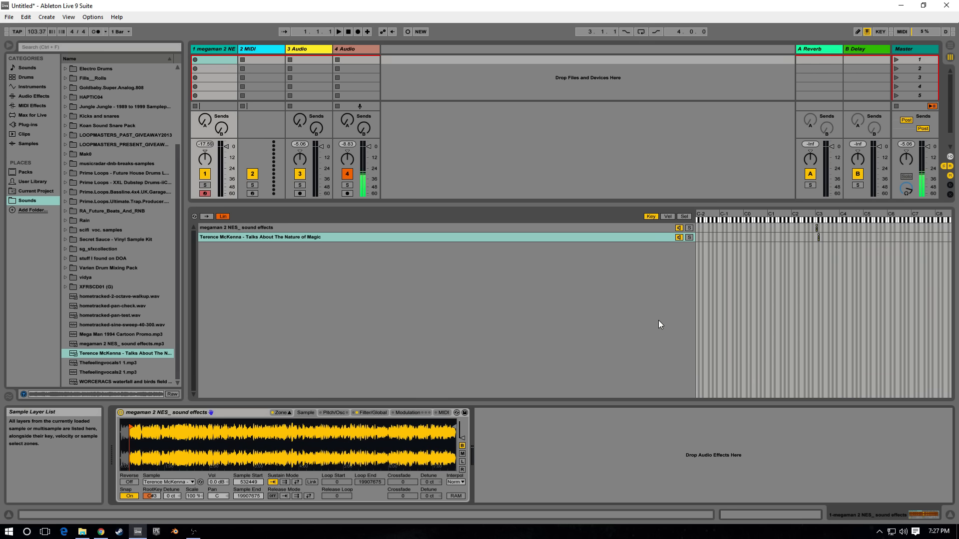
{"action": "key", "text": "a"}
{"action": "key", "text": "a"}
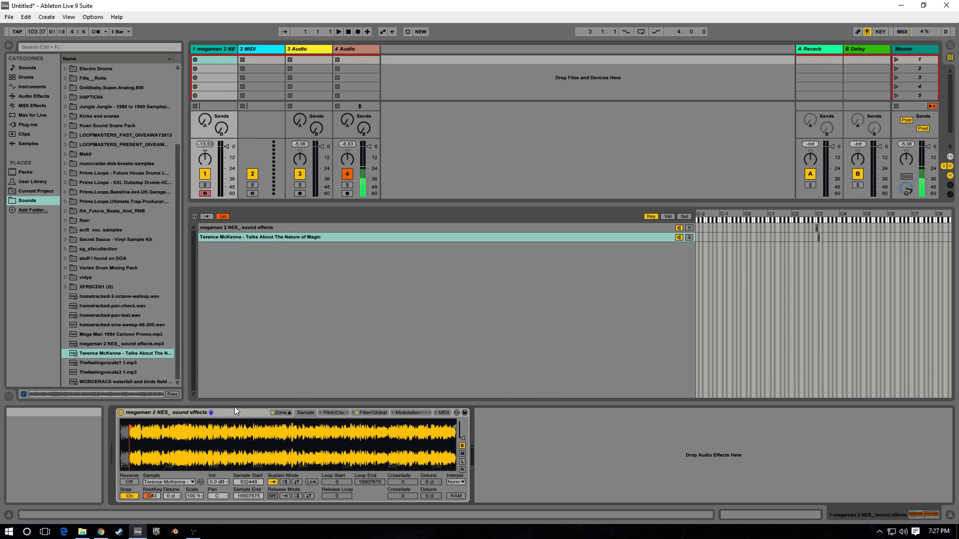
Step: Try extending the Nature of Magic layer's key zone over a few higher keys, and narrow it back to C#3
{"action": "left_click", "coordinate": [194, 438]}
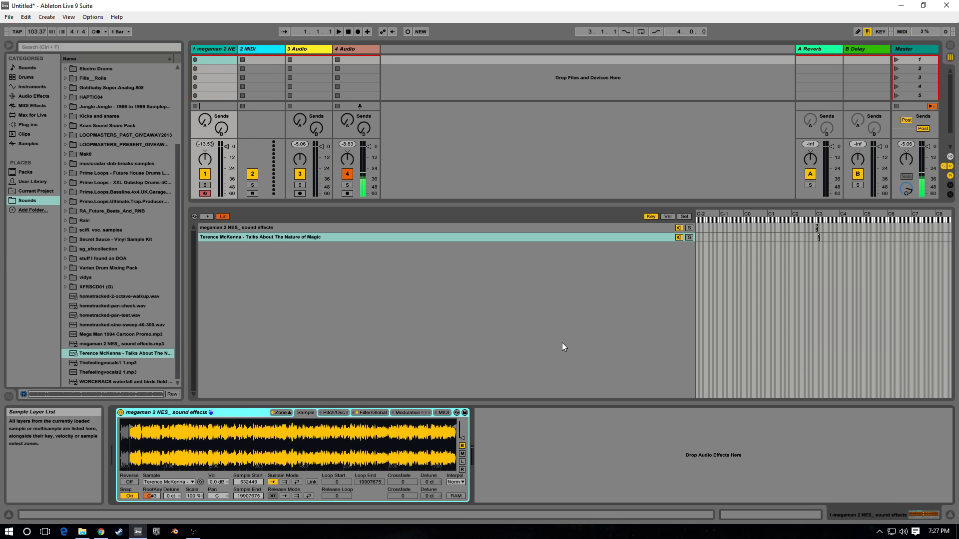
{"action": "left_click", "coordinate": [819, 237]}
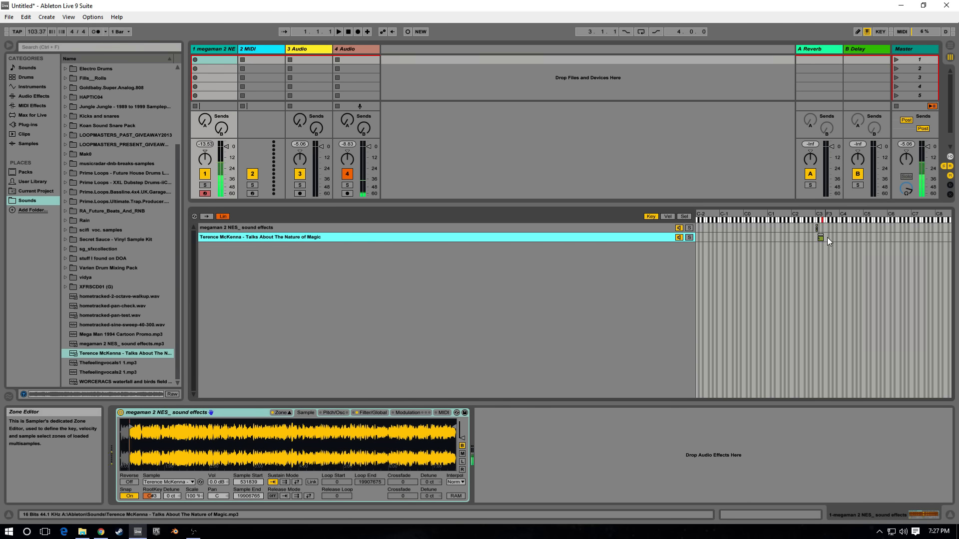
{"action": "left_click_drag", "start_coordinate": [823, 240], "coordinate": [819, 241]}
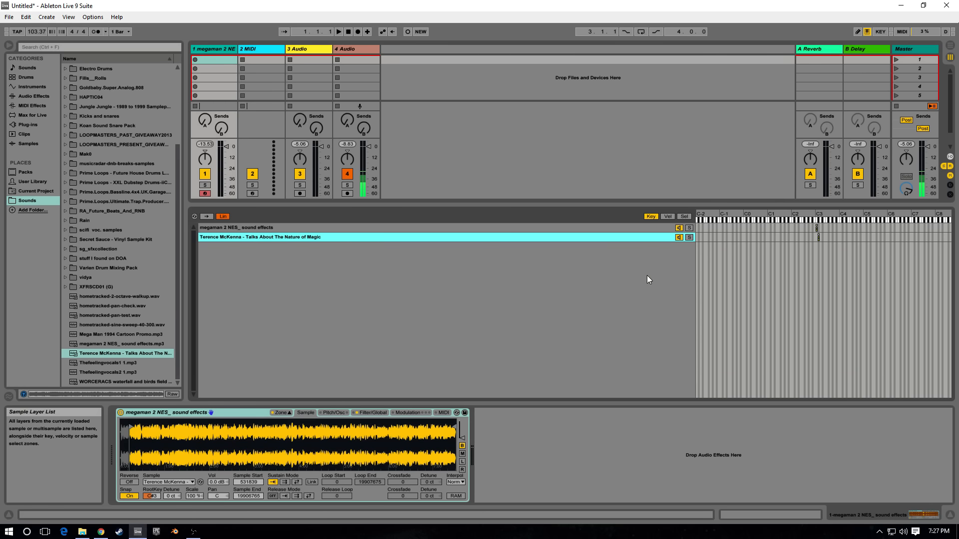
Step: Hide the zone editor and compare the Sampler's sample settings with its pitch and oscillator settings
{"action": "left_click", "coordinate": [300, 416]}
{"action": "left_click", "coordinate": [290, 414]}
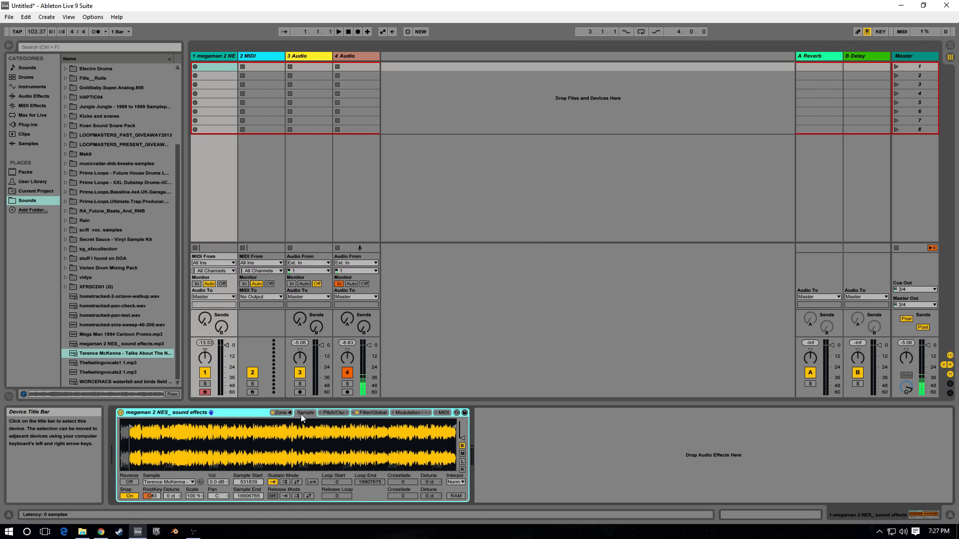
{"action": "left_click", "coordinate": [333, 412]}
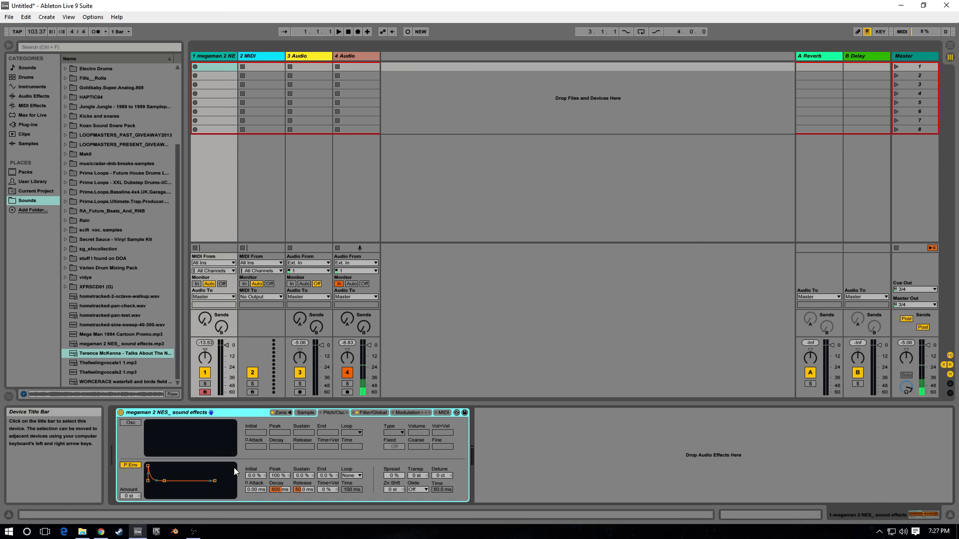
{"action": "left_click", "coordinate": [306, 413]}
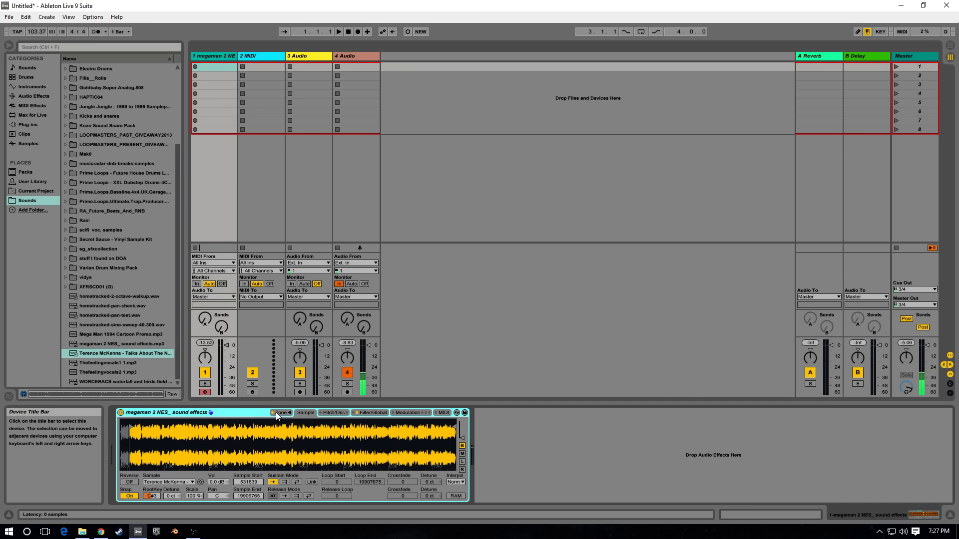
{"action": "left_click", "coordinate": [325, 412]}
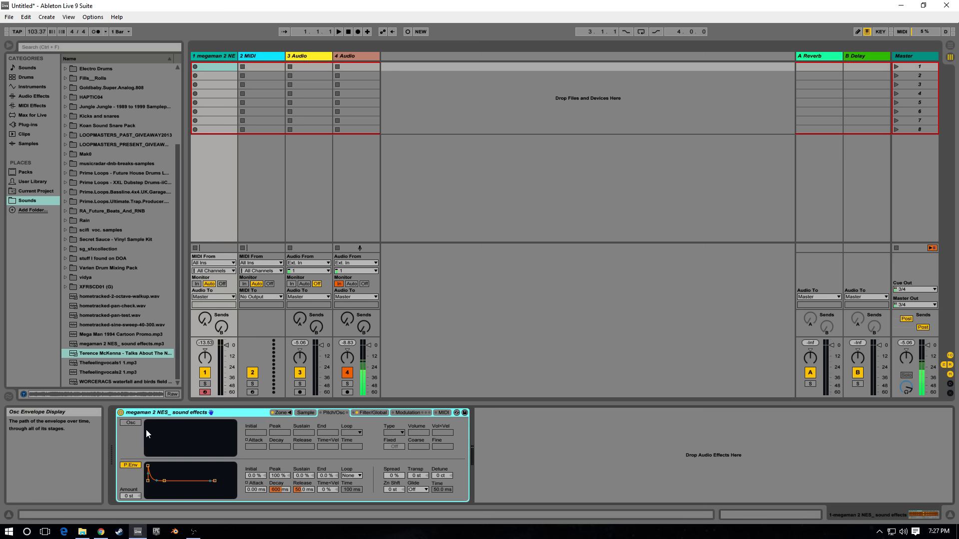
Step: Try the Sampler's modulation oscillator at volumes of about -19 dB and -35 dB, and switch it off
{"action": "left_click", "coordinate": [127, 422]}
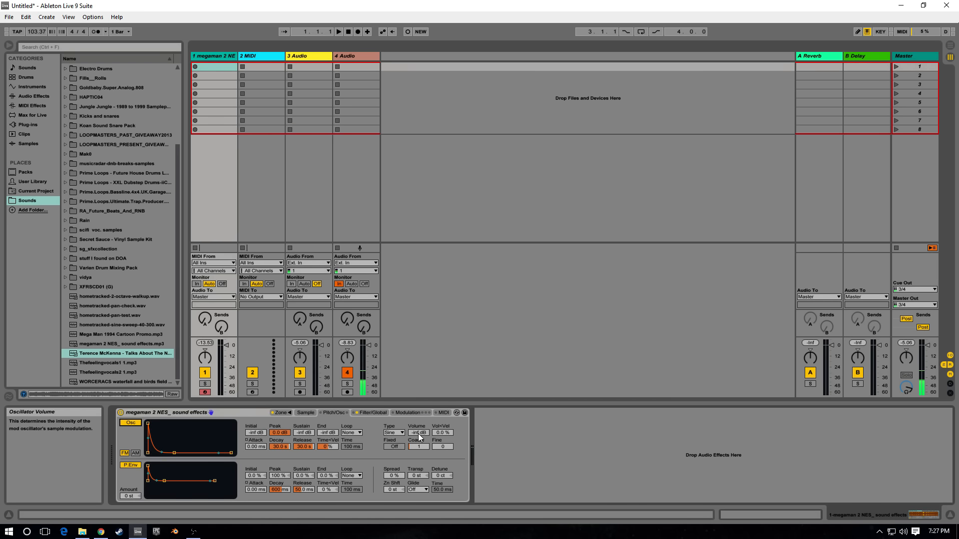
{"action": "mouse_move", "coordinate": [418, 433]}
{"action": "left_mouse_down"}
{"action": "mouse_move", "coordinate": [418, 422]}
{"action": "mouse_move", "coordinate": [418, 435]}
{"action": "left_mouse_up"}
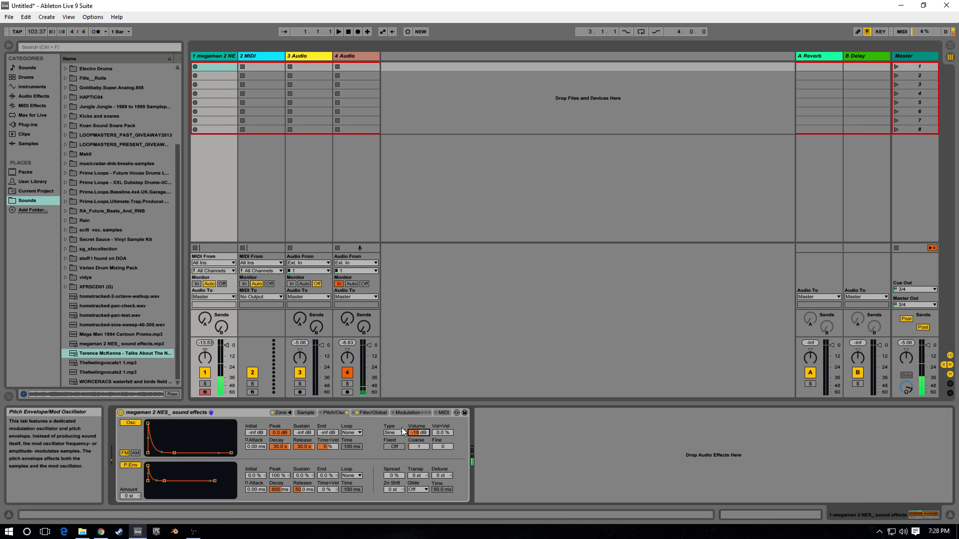
{"action": "left_click_drag", "start_coordinate": [420, 434], "coordinate": [420, 445]}
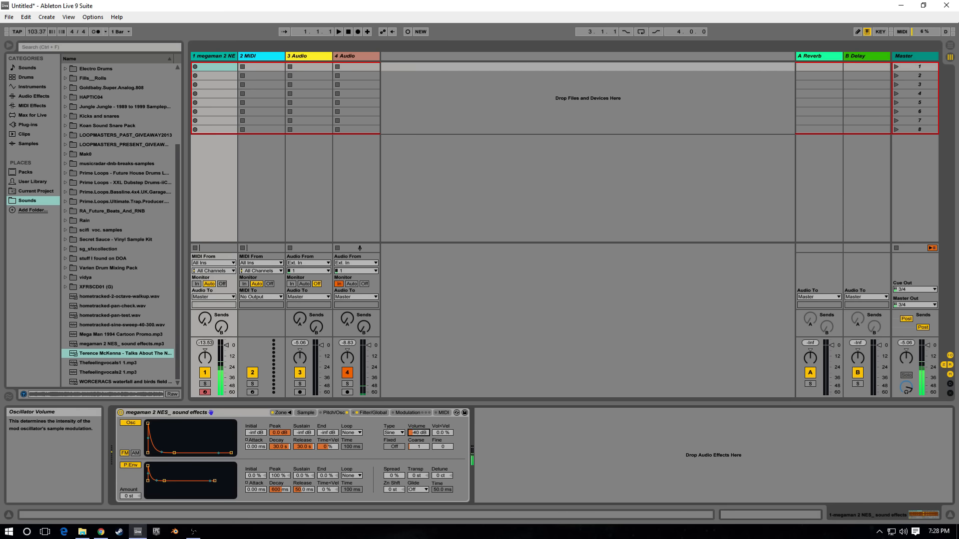
{"action": "left_click", "coordinate": [139, 425]}
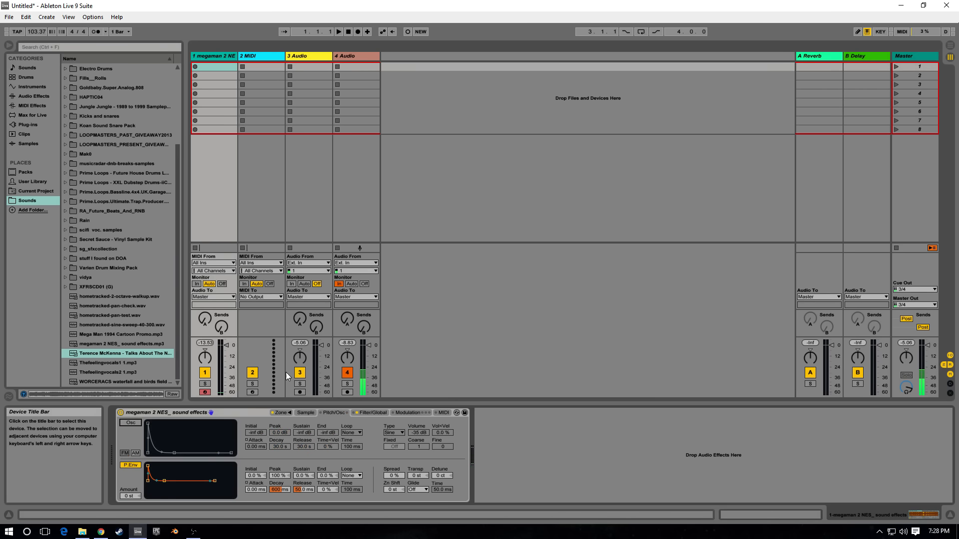
Step: Fold the megaman Sampler device on the first track
{"action": "left_click", "coordinate": [281, 413]}
{"action": "left_click", "coordinate": [284, 412]}
{"action": "double_click", "coordinate": [238, 411]}
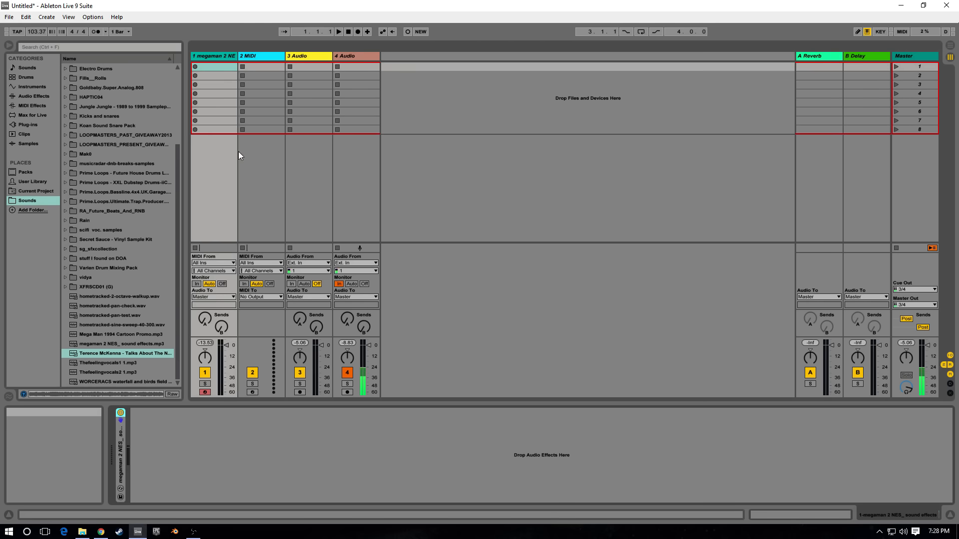
Step: Load an empty Drum Rack onto the second MIDI track
{"action": "left_click", "coordinate": [259, 54]}
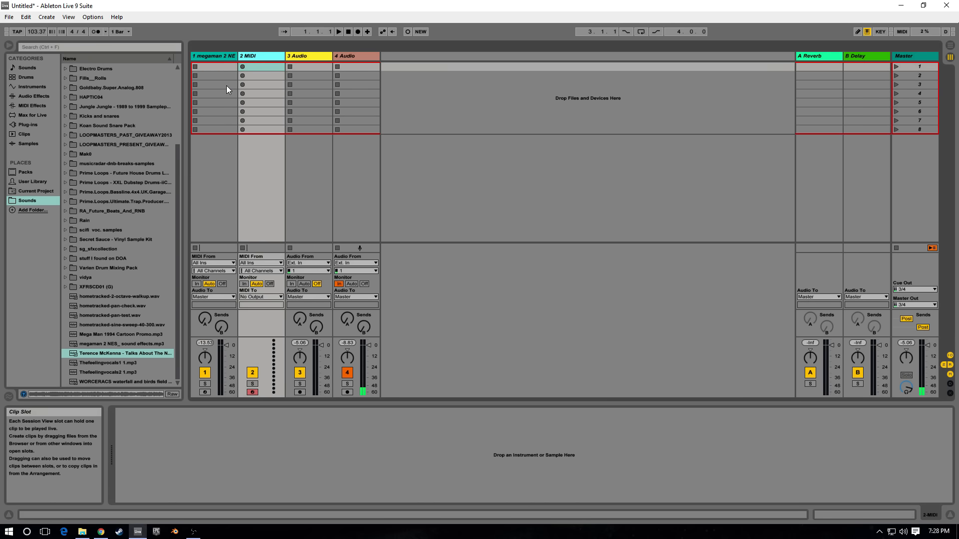
{"action": "left_click", "coordinate": [31, 79]}
{"action": "left_click_drag", "start_coordinate": [78, 78], "coordinate": [263, 59]}
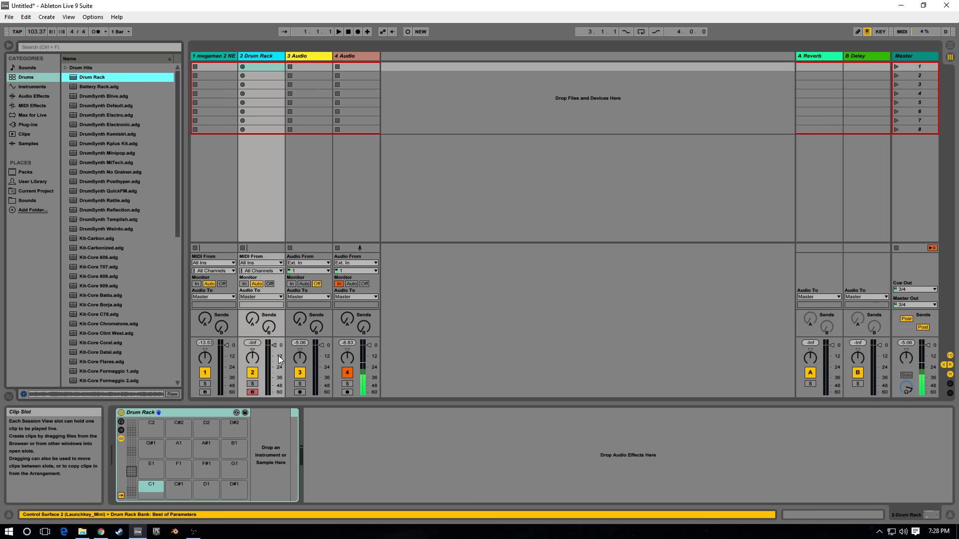
Step: Load do a barrel roll.wav, shogun-dontpahty.wav and shogun-eeeeyyaaaagh.wav from the vidya folder onto Drum Rack pads C1, C#1 and D1
{"action": "left_click", "coordinate": [26, 200]}
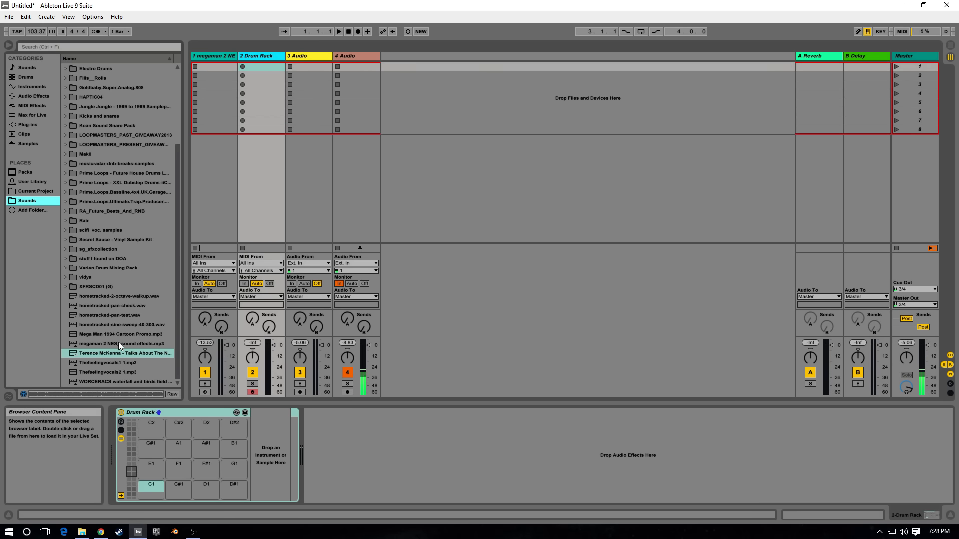
{"action": "left_click", "coordinate": [65, 277]}
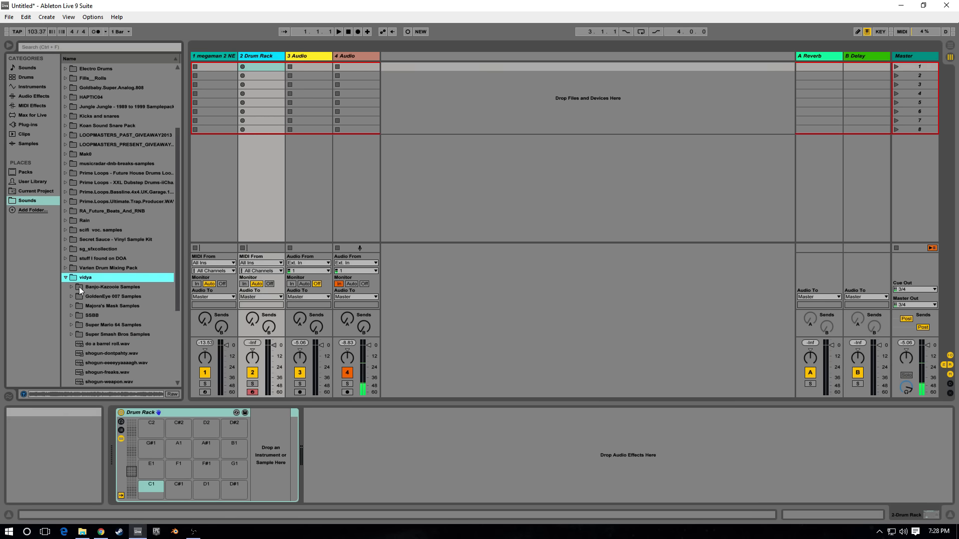
{"action": "left_click", "coordinate": [72, 249]}
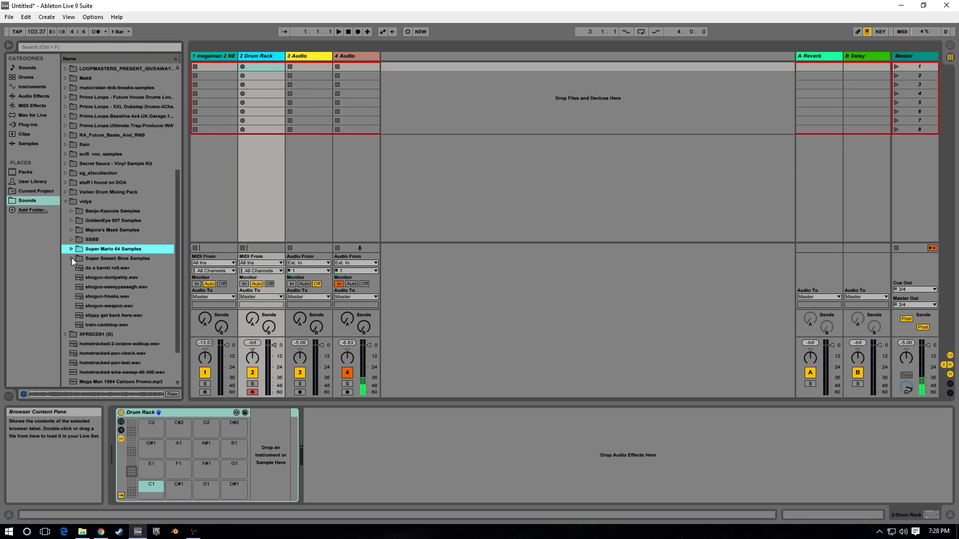
{"action": "left_click_drag", "start_coordinate": [79, 267], "coordinate": [150, 487]}
{"action": "left_click_drag", "start_coordinate": [83, 278], "coordinate": [206, 487]}
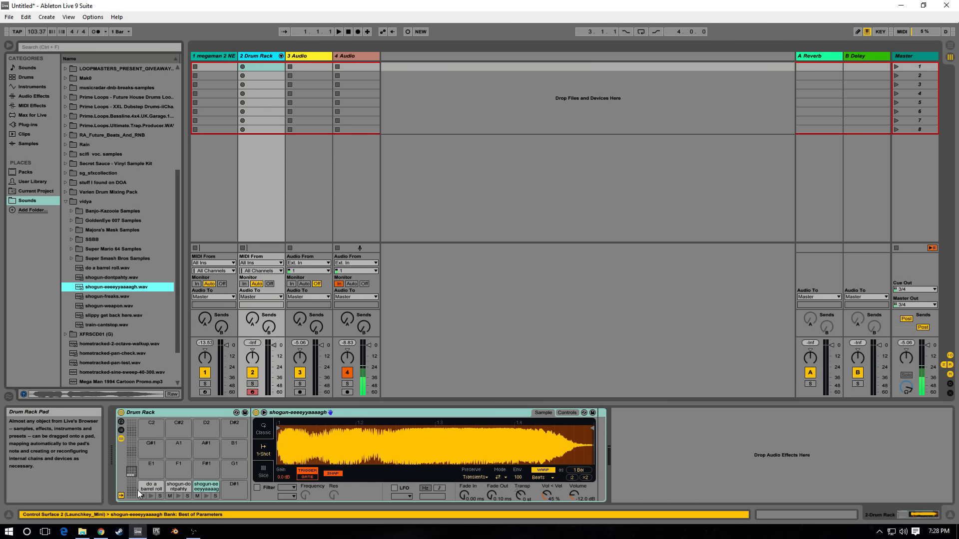
{"action": "left_click", "coordinate": [206, 443]}
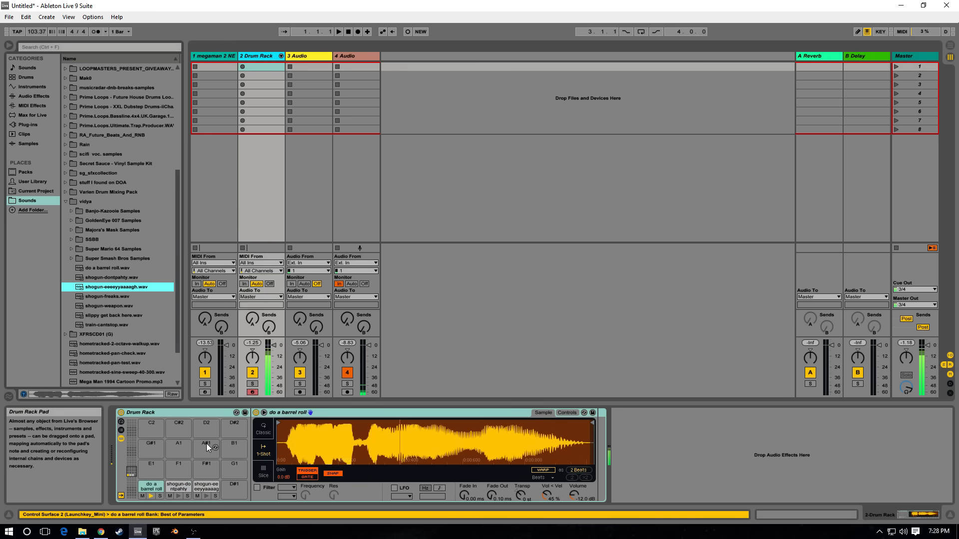
Step: Show the Drum Rack's chain list with its input/output section and assign all three sample chains to choke group 1
{"action": "left_click", "coordinate": [121, 431]}
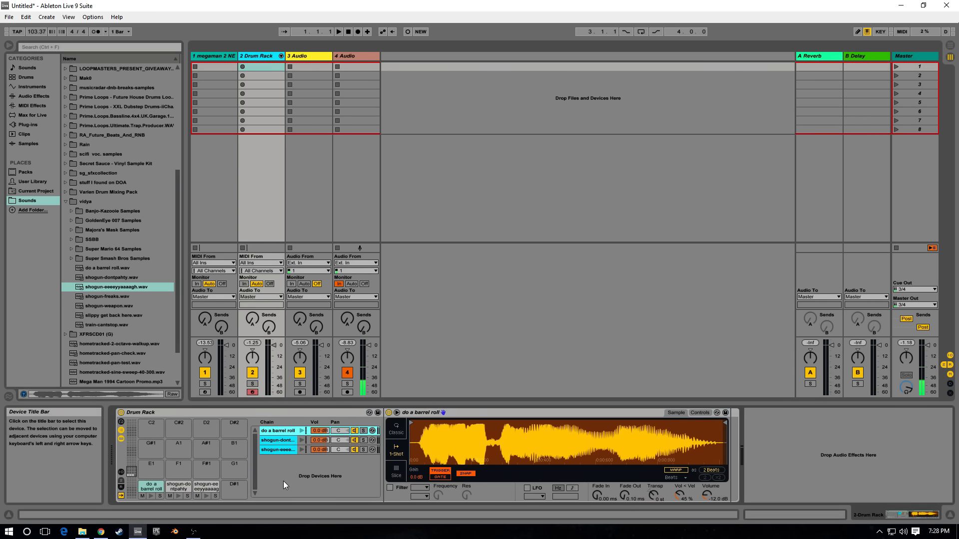
{"action": "left_click", "coordinate": [121, 471]}
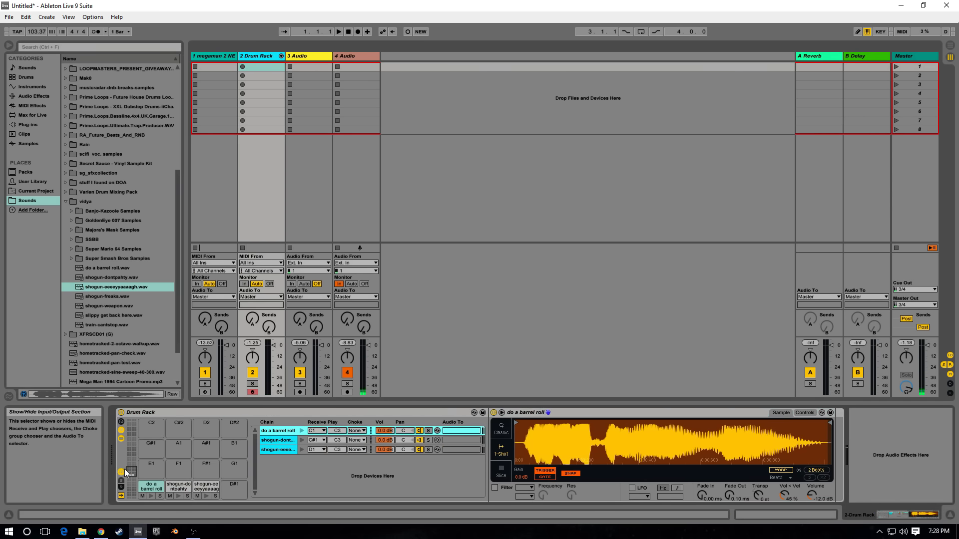
{"action": "left_click", "coordinate": [356, 432]}
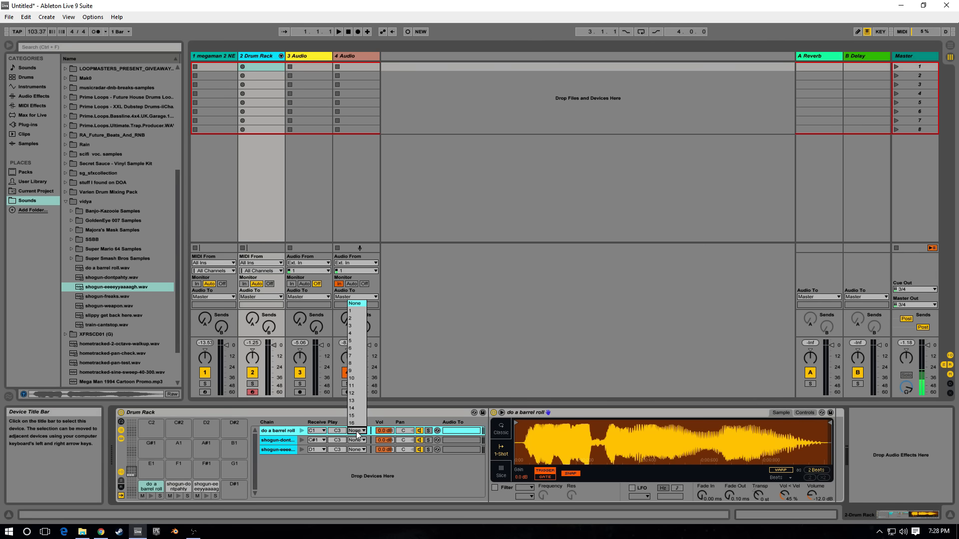
{"action": "left_click", "coordinate": [352, 310]}
{"action": "left_click", "coordinate": [357, 440]}
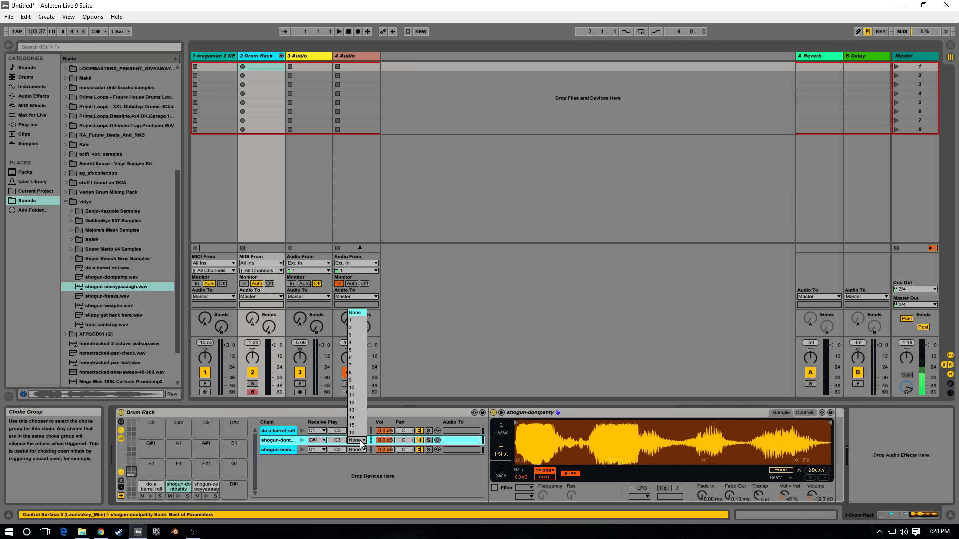
{"action": "left_click", "coordinate": [352, 320]}
{"action": "left_click", "coordinate": [357, 450]}
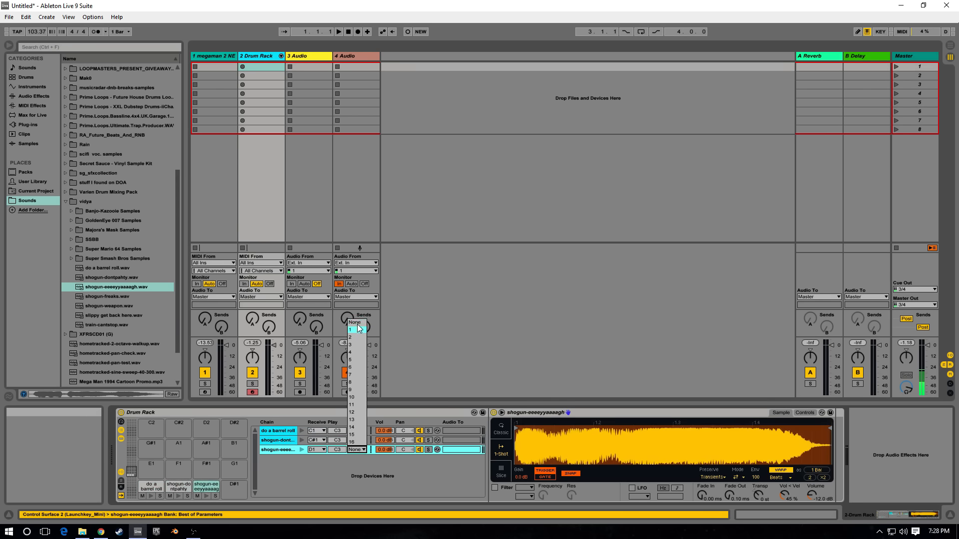
{"action": "left_click", "coordinate": [352, 331]}
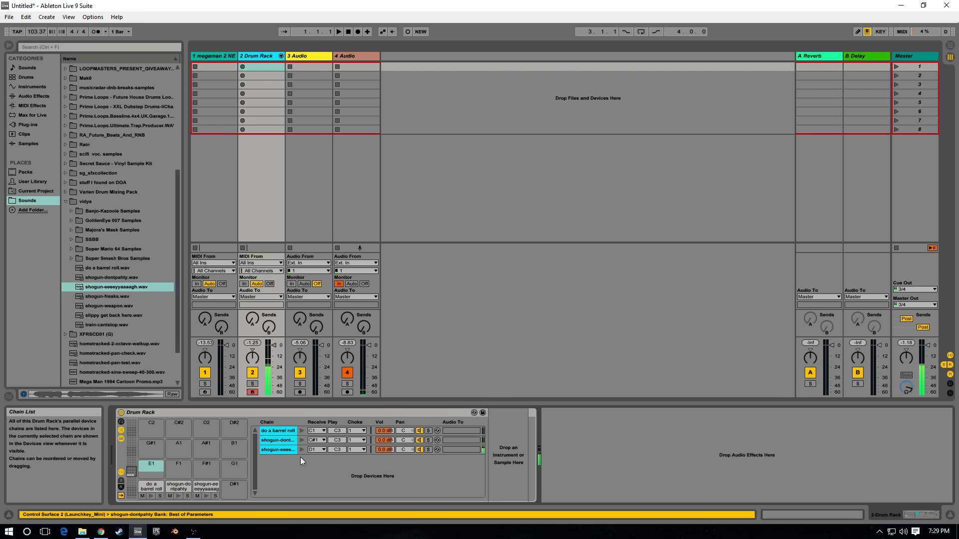
{"action": "left_click", "coordinate": [283, 453]}
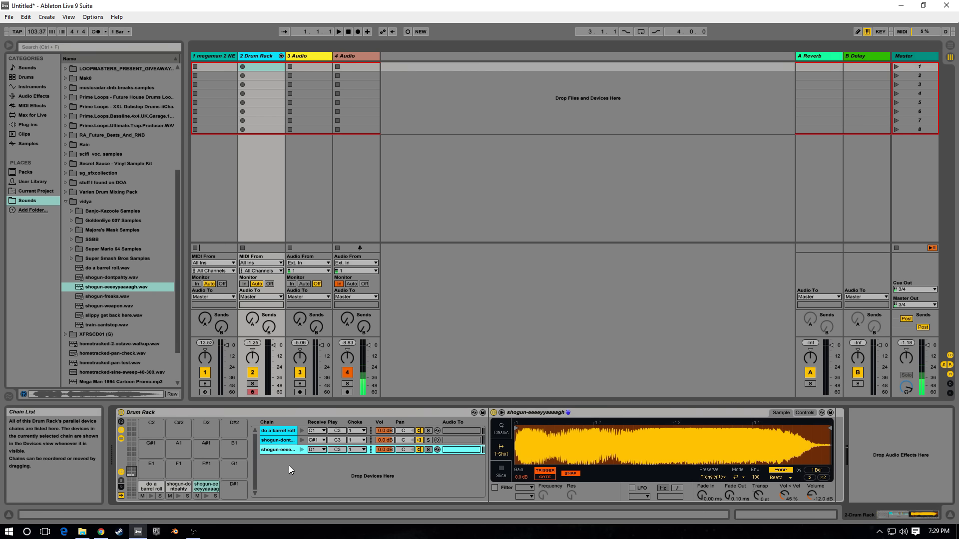
Step: Fold the Drum Rack and switch to the Arrangement View with the 3 Audio track selected
{"action": "double_click", "coordinate": [175, 413]}
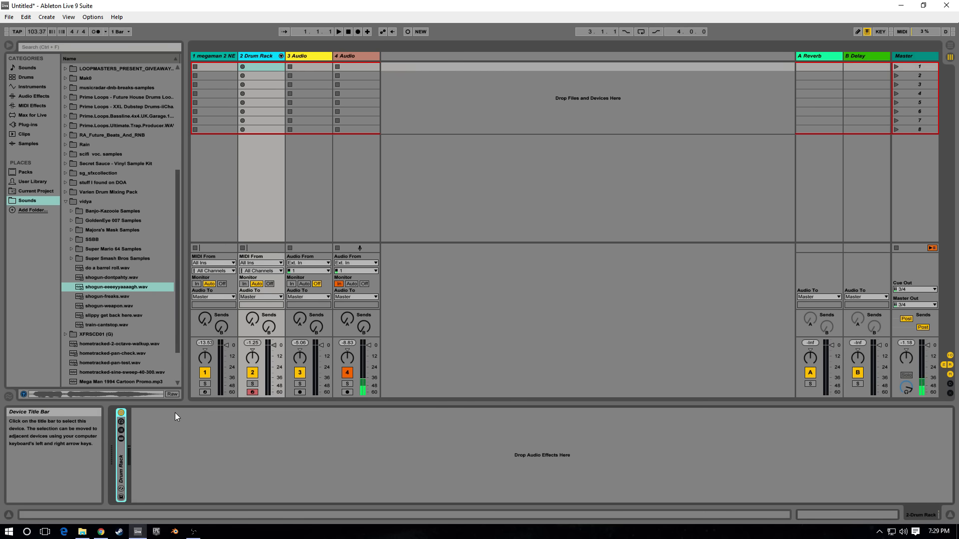
{"action": "left_click", "coordinate": [307, 57]}
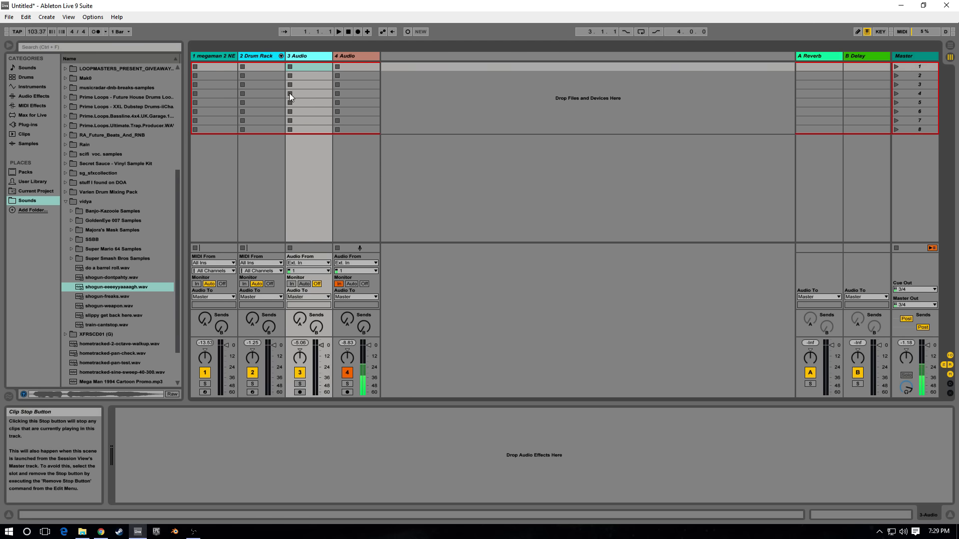
{"action": "key", "text": "Tab"}
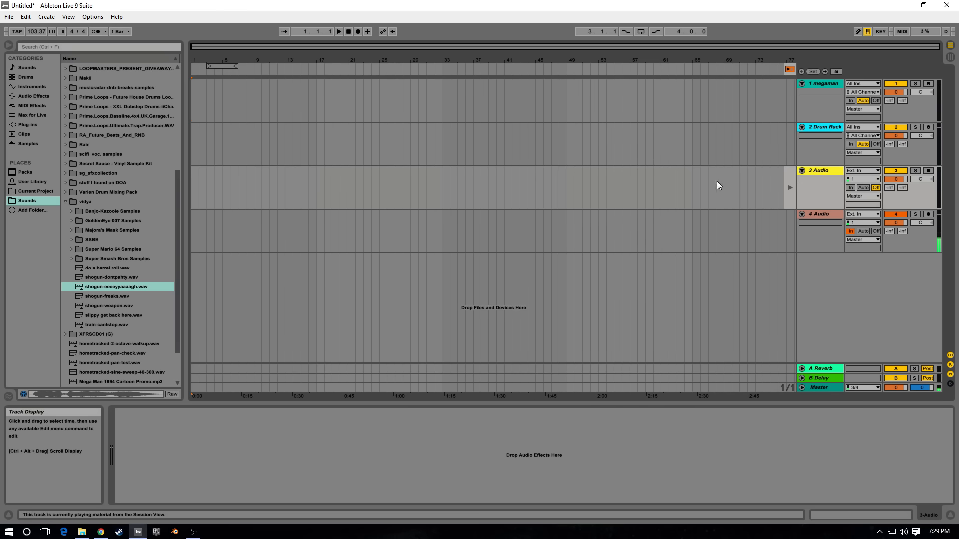
Step: Return 3 Audio to arrangement playback and place do a barrel roll.wav at bar 1 and shogun-dontpahty.wav at bar 2
{"action": "left_click", "coordinate": [787, 179]}
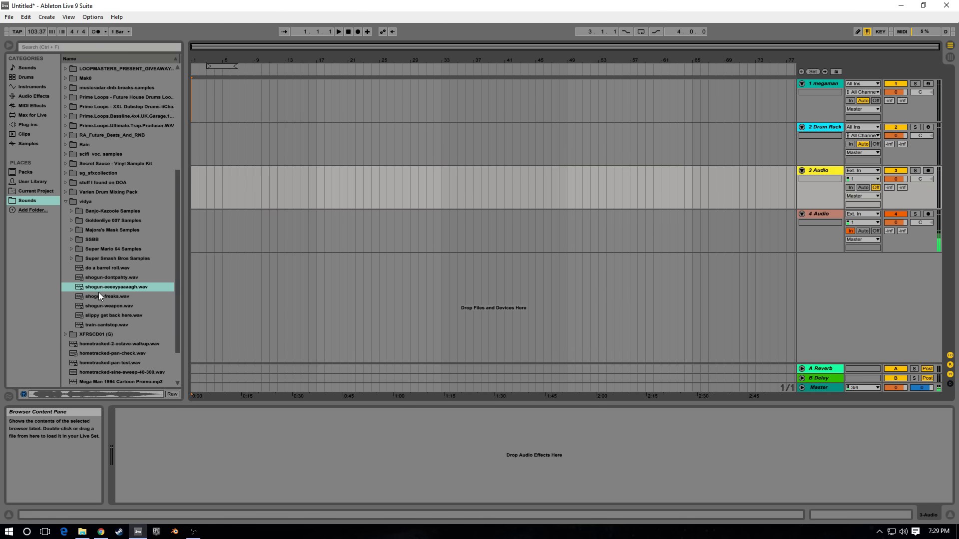
{"action": "left_click", "coordinate": [85, 278]}
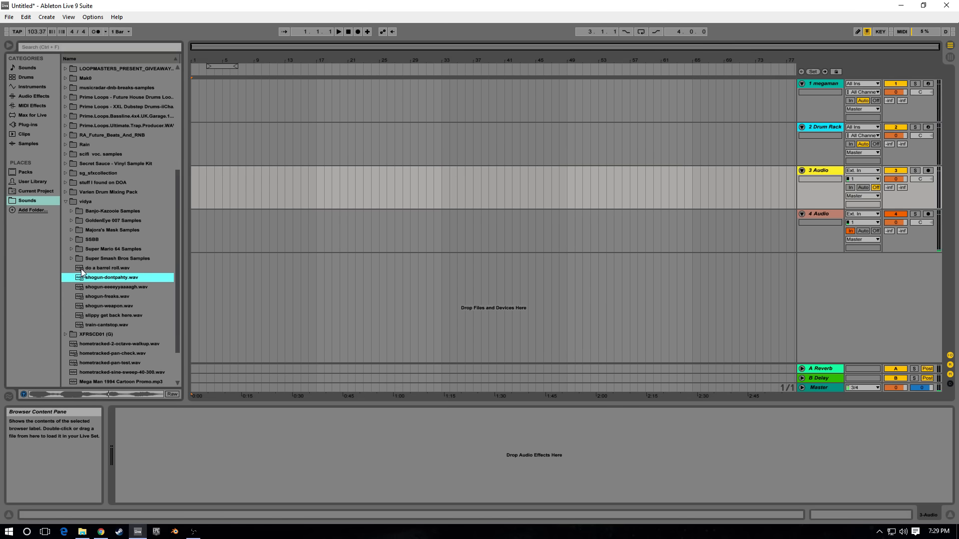
{"action": "left_click_drag", "start_coordinate": [81, 268], "coordinate": [200, 190]}
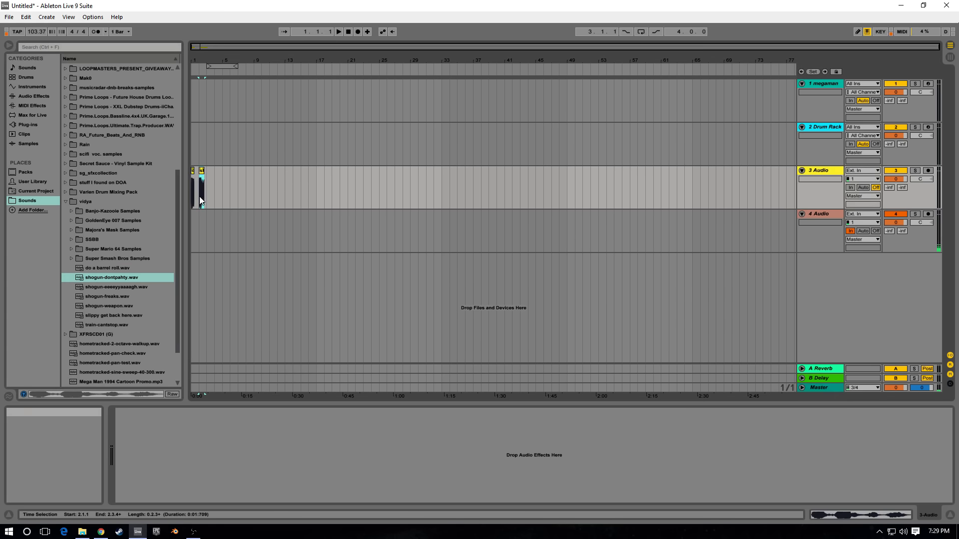
Step: Split the do a barrel roll clip at 1.1.3 and trim both ends of its first part
{"action": "left_click_drag", "start_coordinate": [200, 63], "coordinate": [215, 138]}
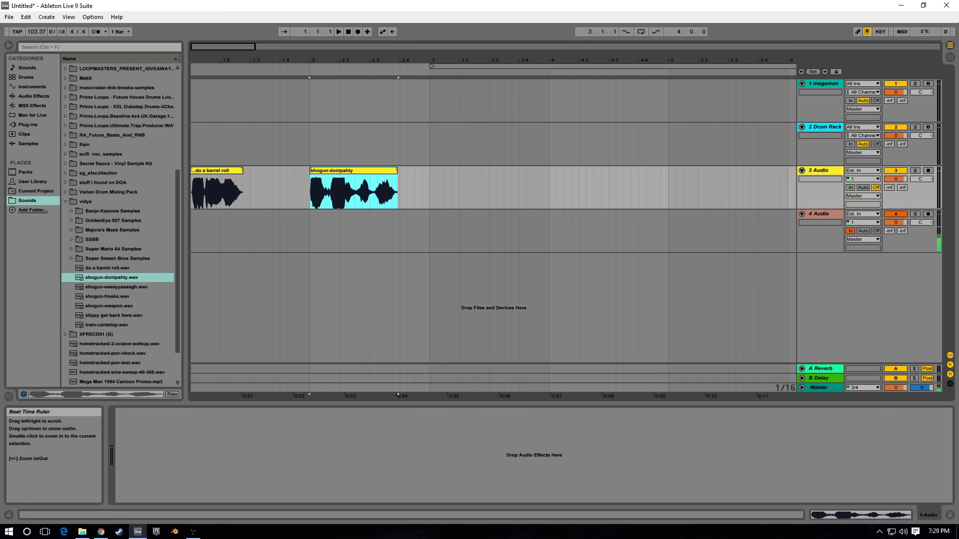
{"action": "left_click_drag", "start_coordinate": [209, 60], "coordinate": [216, 103]}
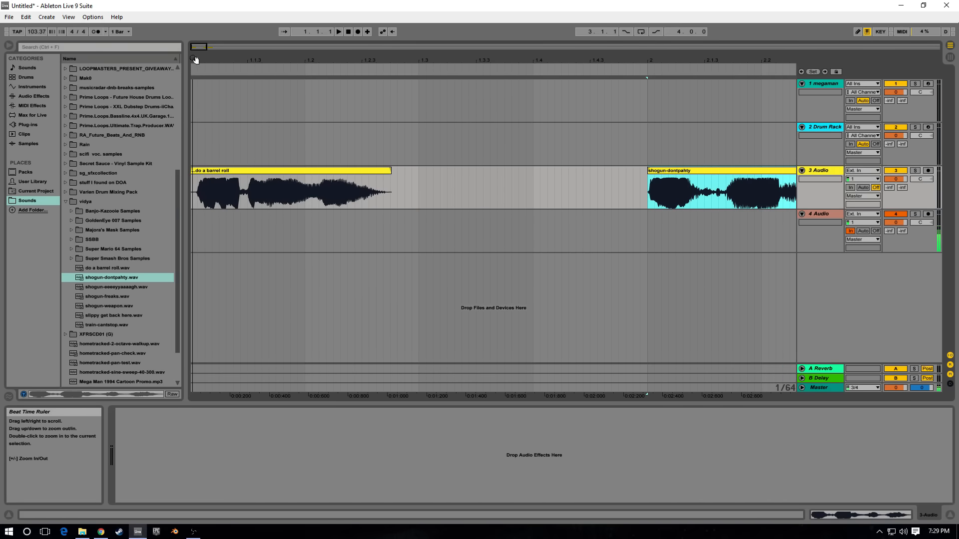
{"action": "left_click", "coordinate": [248, 207]}
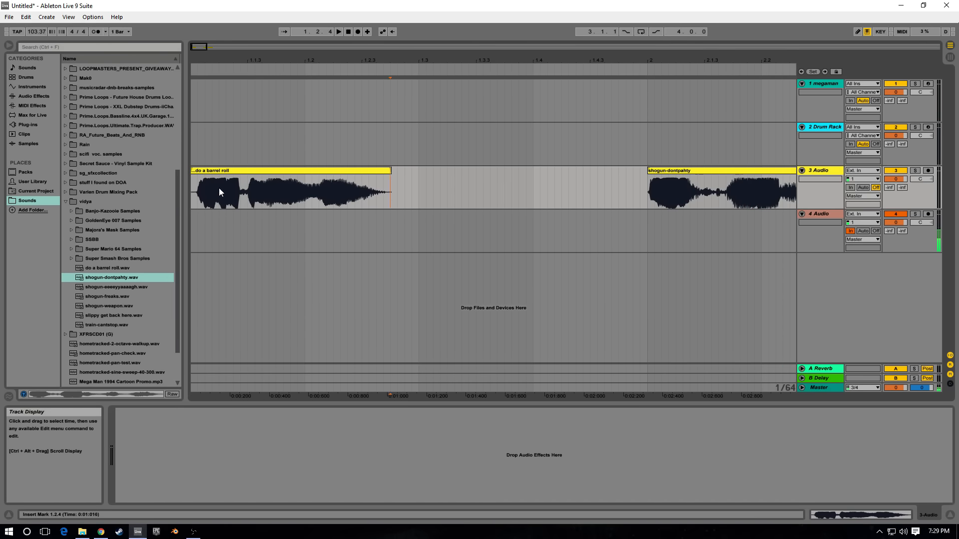
{"action": "key", "text": "ctrl+e"}
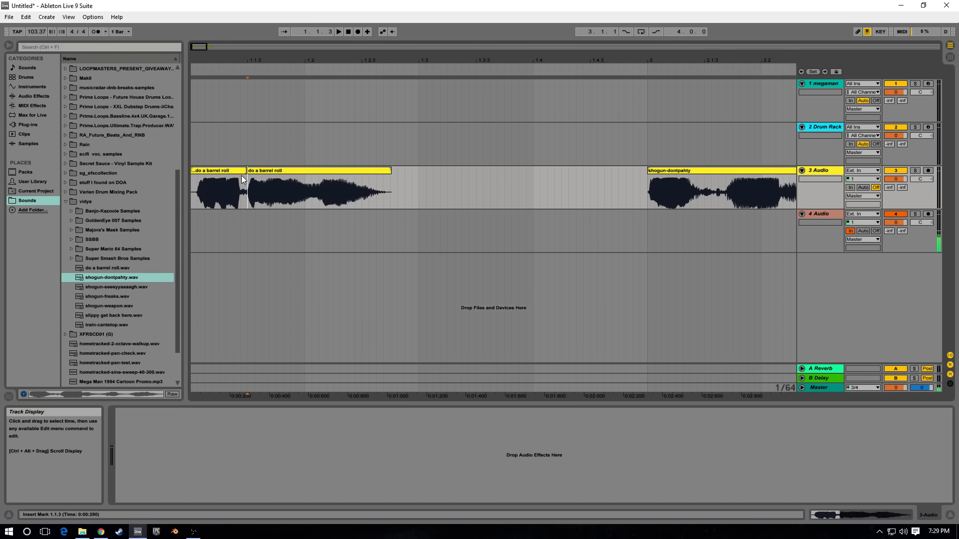
{"action": "left_click_drag", "start_coordinate": [246, 171], "coordinate": [213, 170]}
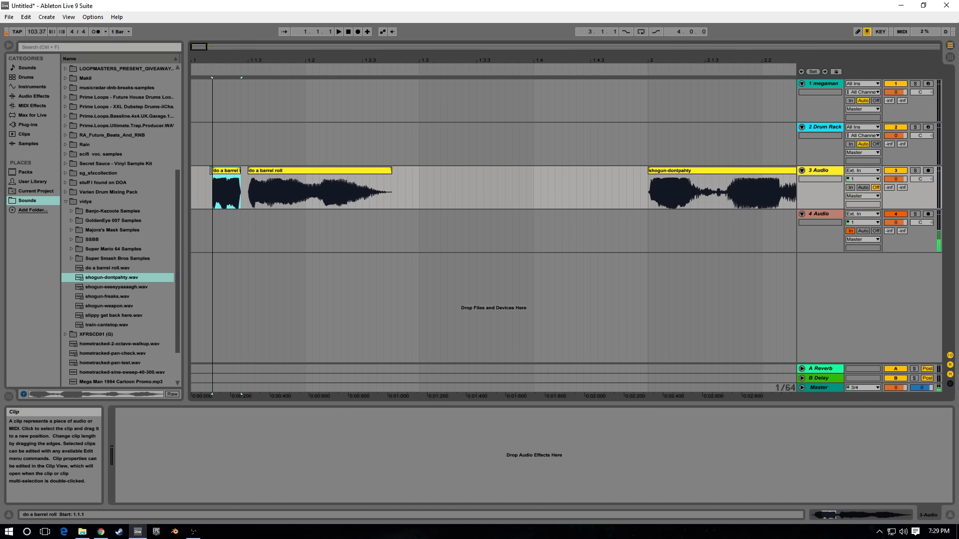
Step: Play the two do a barrel roll parts from the start of the trimmed first part
{"action": "left_click", "coordinate": [217, 190]}
{"action": "key", "text": "space"}
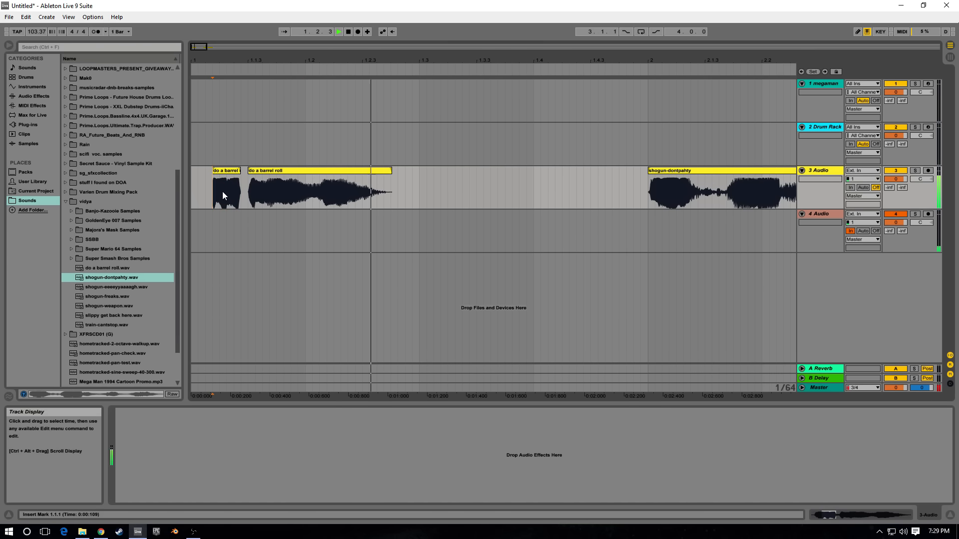
{"action": "key", "text": "space"}
Step: Show fades on the 3 Audio track and lengthen the fade-in and fade-out of the first do a barrel roll part
{"action": "left_click_drag", "start_coordinate": [245, 62], "coordinate": [353, 75]}
{"action": "left_click", "coordinate": [364, 170]}
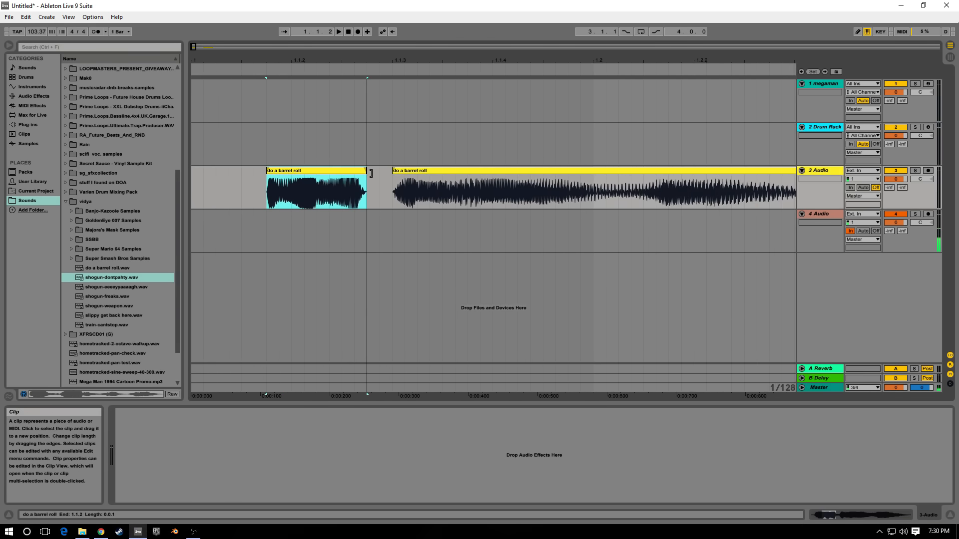
{"action": "mouse_move", "coordinate": [363, 170]}
{"action": "left_mouse_down"}
{"action": "mouse_move", "coordinate": [373, 170]}
{"action": "mouse_move", "coordinate": [367, 180]}
{"action": "left_mouse_up"}
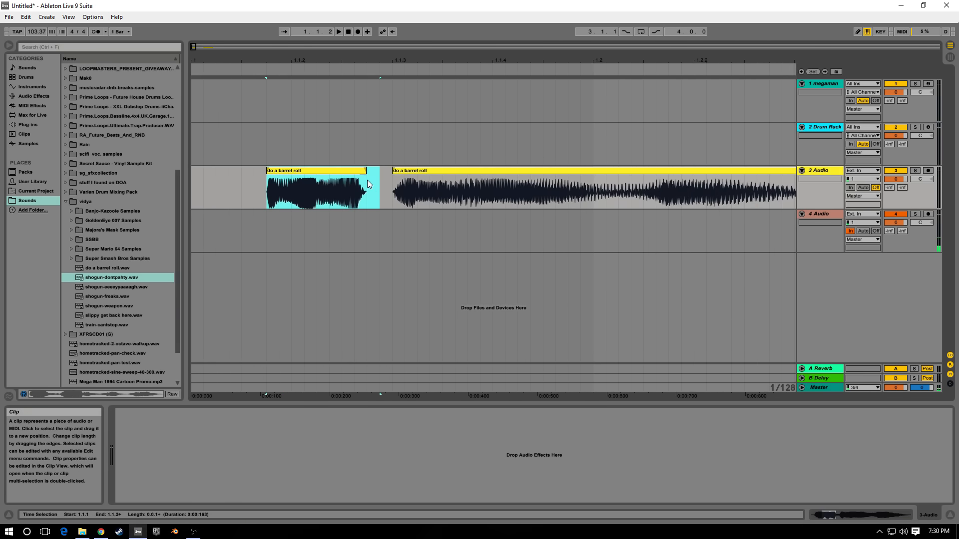
{"action": "left_click", "coordinate": [369, 186]}
{"action": "left_click", "coordinate": [834, 178]}
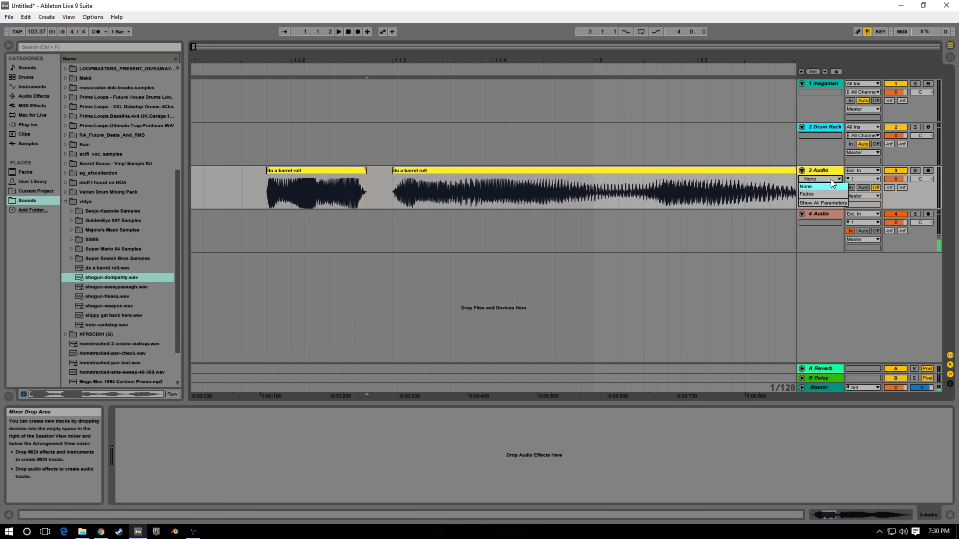
{"action": "left_click", "coordinate": [827, 194]}
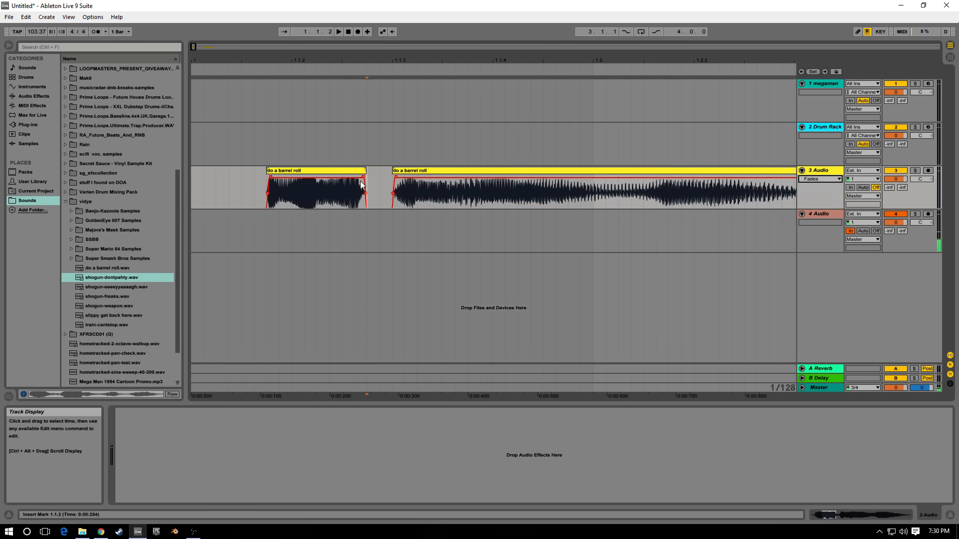
{"action": "left_click_drag", "start_coordinate": [364, 177], "coordinate": [299, 176]}
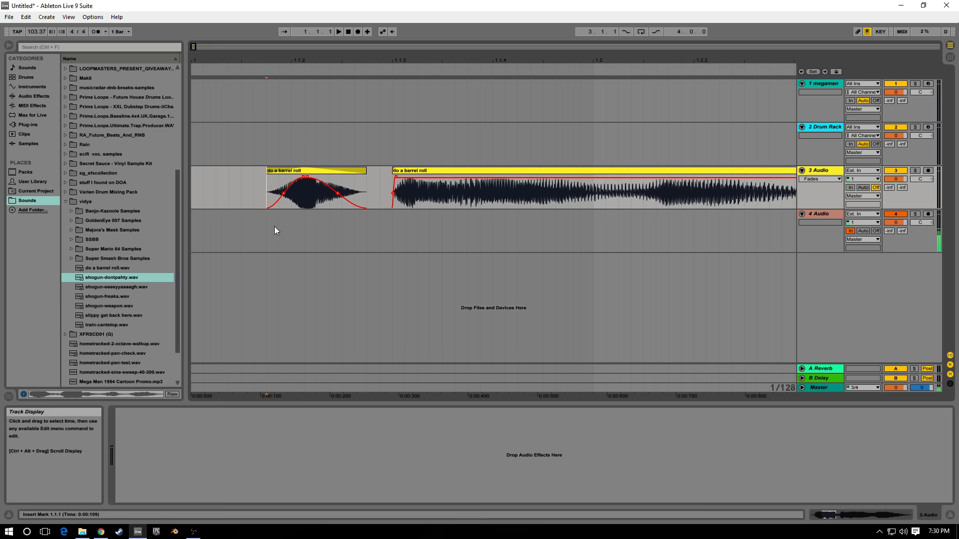
Step: Lengthen the second part's fade-in, reshape the fade-in curves of both do a barrel roll parts, and play them back
{"action": "left_click_drag", "start_coordinate": [397, 177], "coordinate": [670, 181]}
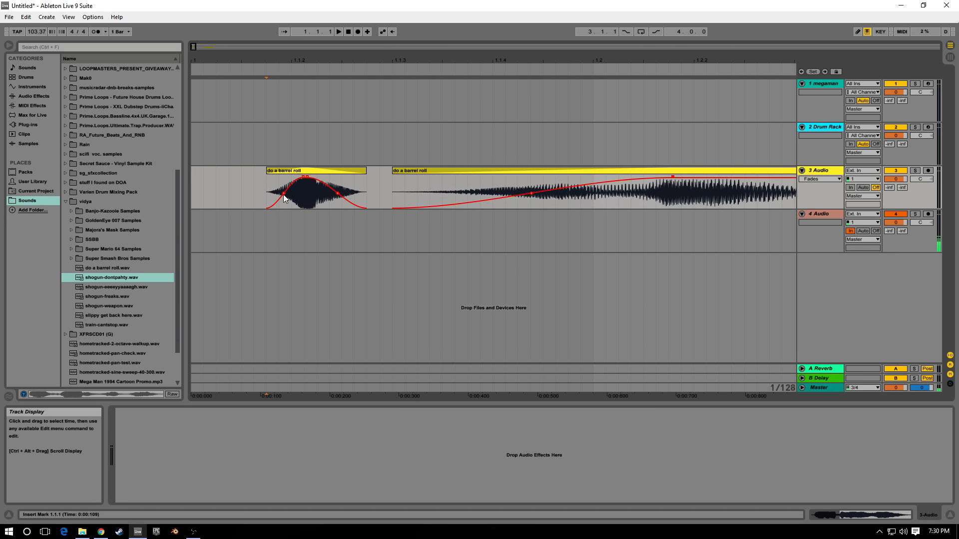
{"action": "left_click_drag", "start_coordinate": [535, 192], "coordinate": [471, 189]}
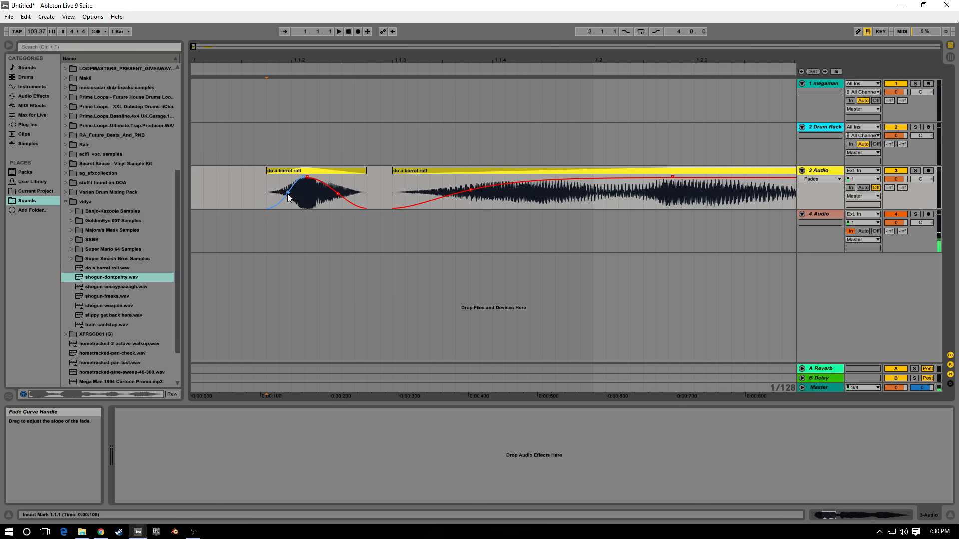
{"action": "key", "text": "space"}
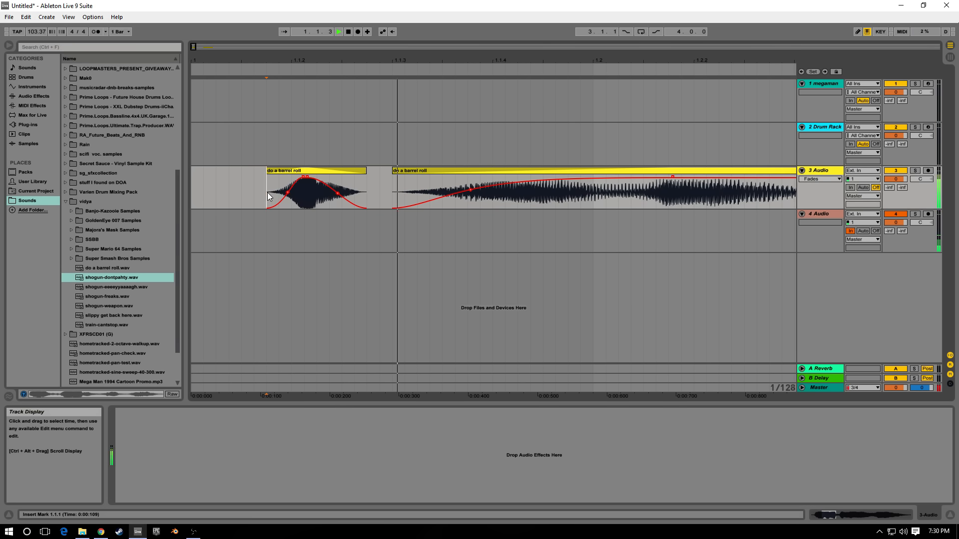
Step: Shorten the first do a barrel roll part's fade-in to almost nothing and play the faded parts back
{"action": "left_click_drag", "start_coordinate": [280, 194], "coordinate": [278, 179]}
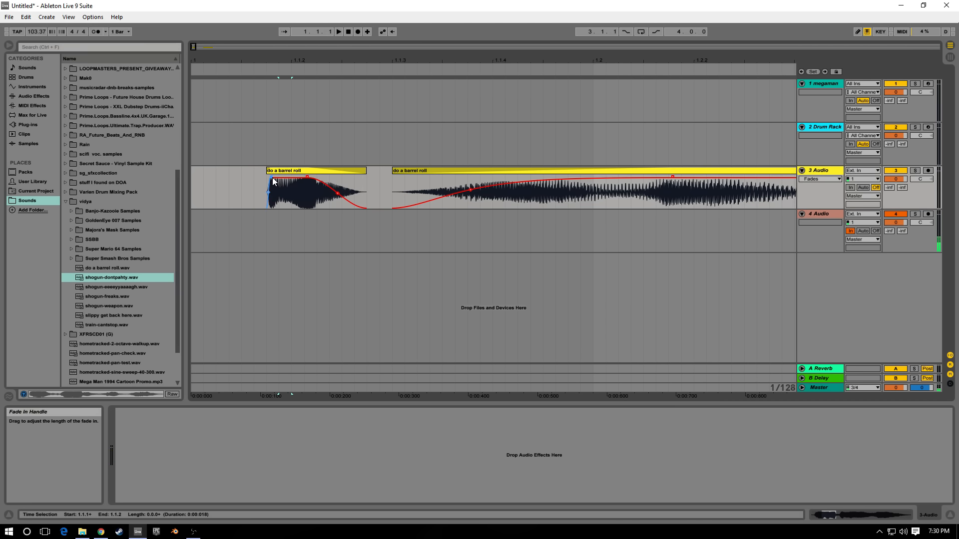
{"action": "left_click", "coordinate": [268, 181]}
{"action": "key", "text": "space"}
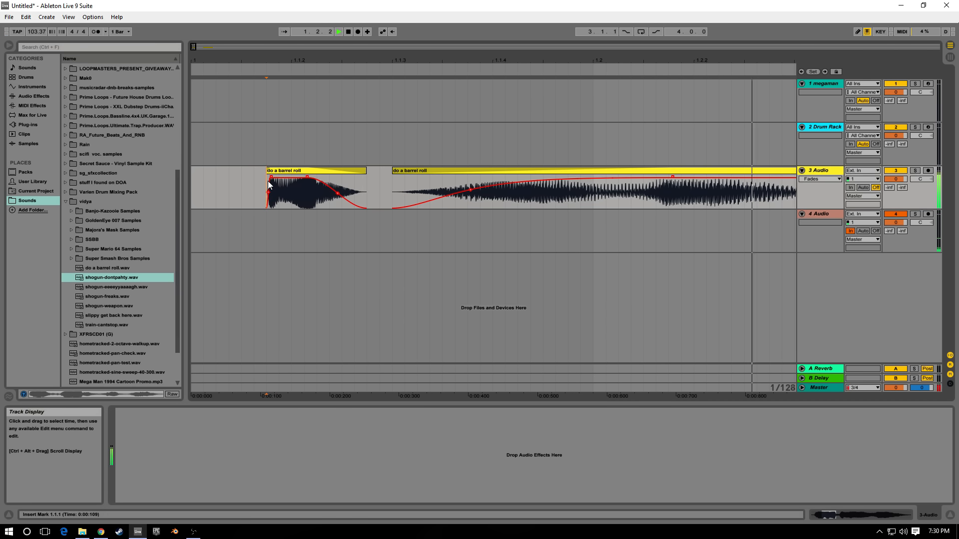
{"action": "key", "text": "space"}
{"action": "left_click_drag", "start_coordinate": [291, 57], "coordinate": [220, 59]}
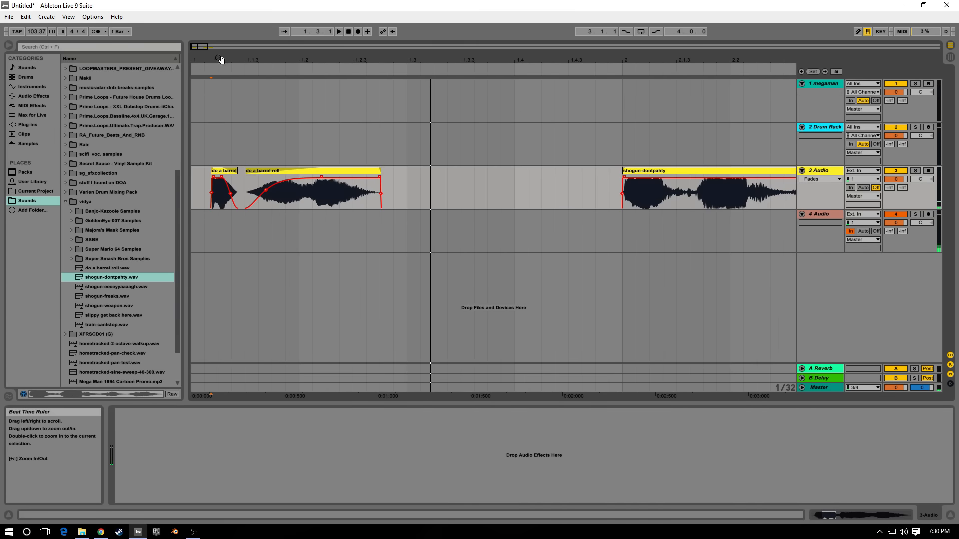
Step: Split the second do a barrel roll part at beat 1.2 and at each following 1/32 grid line, making six cuts
{"action": "left_click", "coordinate": [303, 206]}
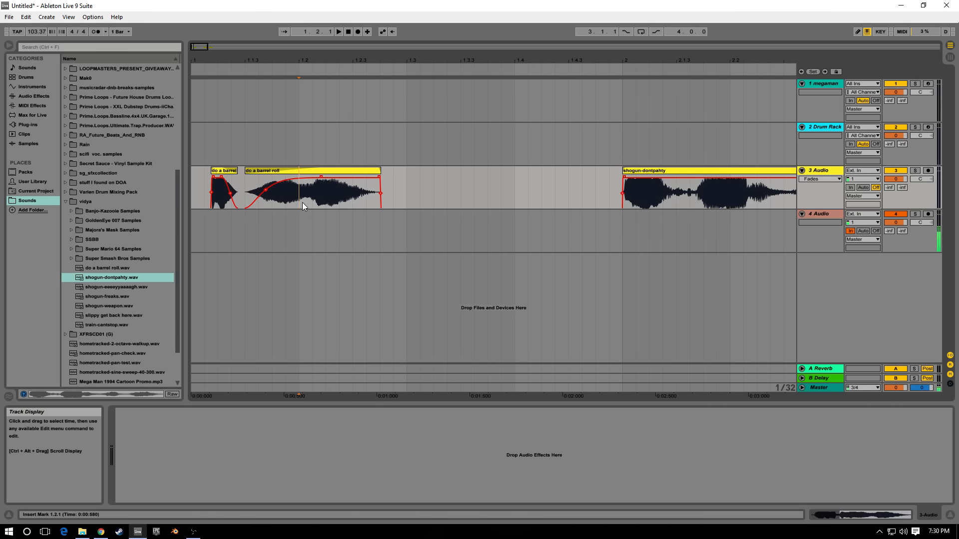
{"action": "key", "text": "ctrl+e"}
{"action": "left_click", "coordinate": [314, 193]}
{"action": "key", "text": "ctrl+e"}
{"action": "left_click", "coordinate": [330, 194]}
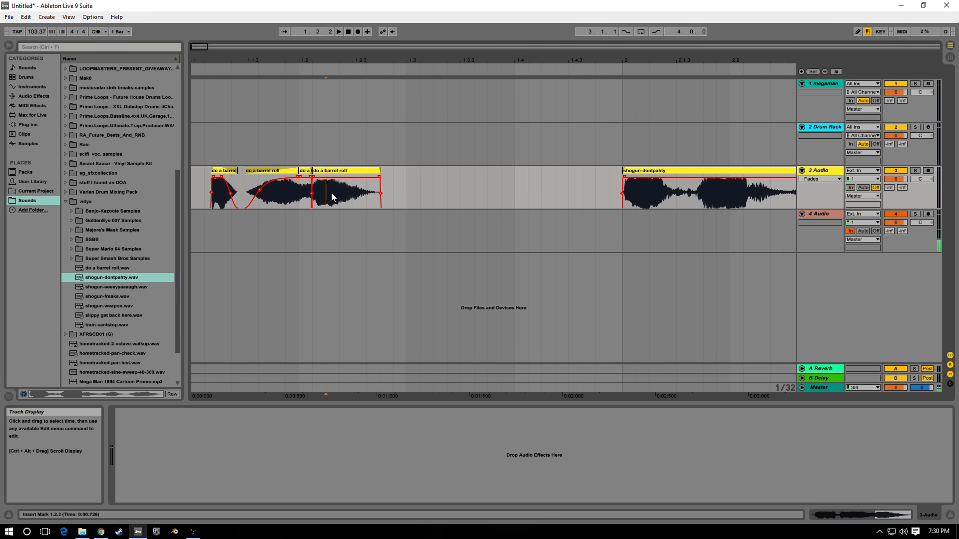
{"action": "key", "text": "ctrl+e"}
{"action": "left_click", "coordinate": [338, 193]}
{"action": "key", "text": "ctrl+e"}
{"action": "left_click", "coordinate": [352, 193]}
{"action": "key", "text": "ctrl+e"}
{"action": "left_click", "coordinate": [365, 193]}
{"action": "key", "text": "ctrl+e"}
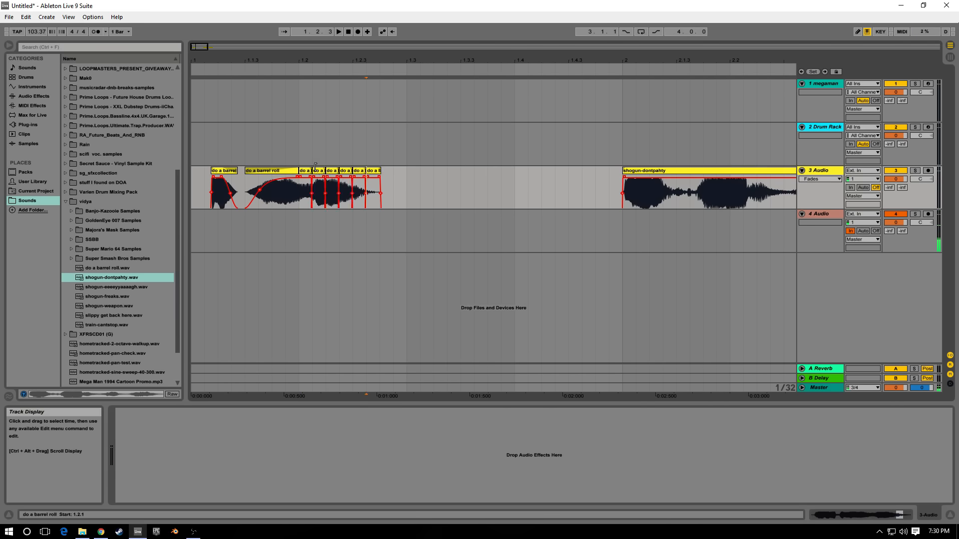
Step: Copy the first short 1/32 slice four times in a row directly after the last do a barrel roll slice
{"action": "left_click", "coordinate": [306, 171]}
{"action": "left_click_drag", "start_coordinate": [307, 172], "coordinate": [399, 173]}
{"action": "left_click_drag", "start_coordinate": [398, 172], "coordinate": [411, 171]}
{"action": "left_click_drag", "start_coordinate": [411, 172], "coordinate": [424, 171]}
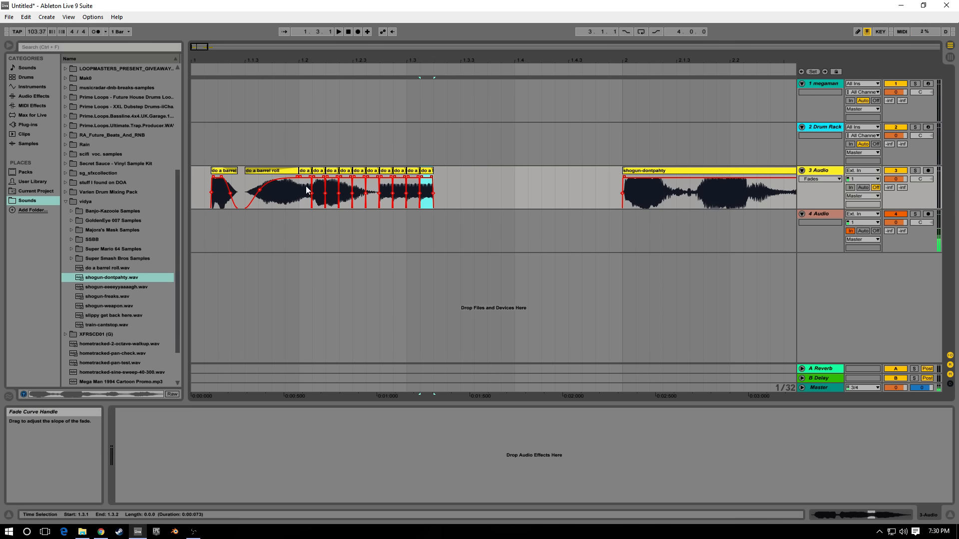
Step: Extend the row with more copies of the short do a barrel roll slices to just past beat 1.4, and play it from the start
{"action": "left_click", "coordinate": [385, 173]}
{"action": "left_click_drag", "start_coordinate": [336, 170], "coordinate": [463, 171]}
{"action": "left_click_drag", "start_coordinate": [452, 171], "coordinate": [481, 171]}
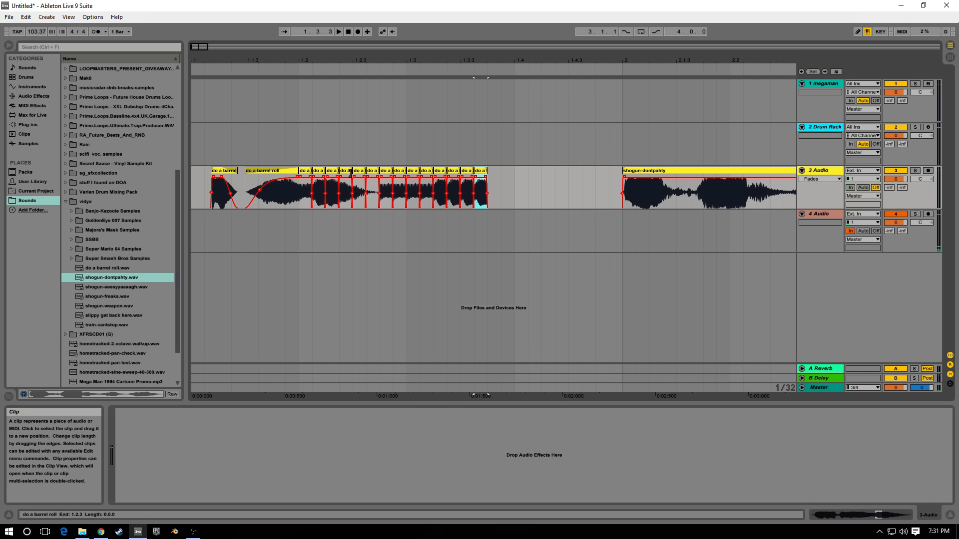
{"action": "left_click", "coordinate": [344, 172]}
{"action": "left_click_drag", "start_coordinate": [334, 172], "coordinate": [524, 174]}
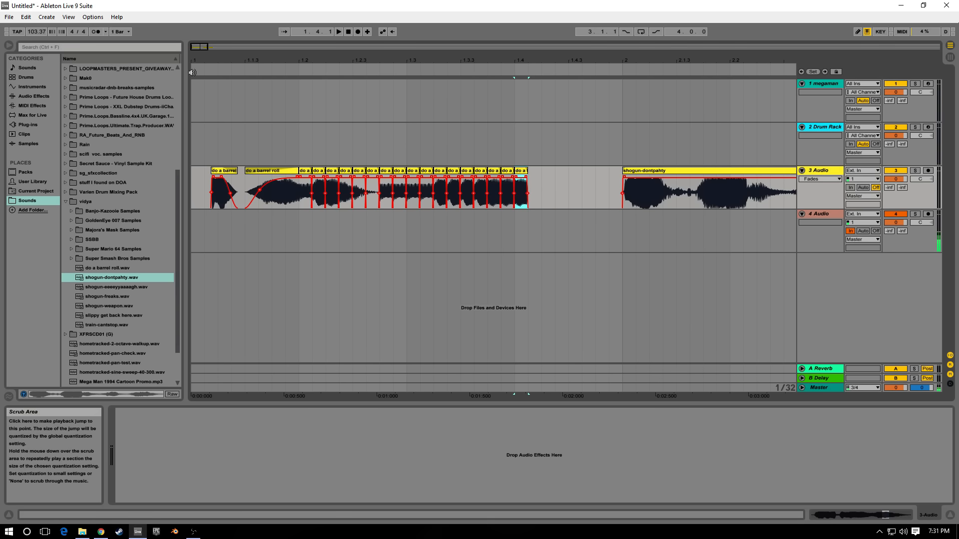
{"action": "left_click", "coordinate": [195, 68]}
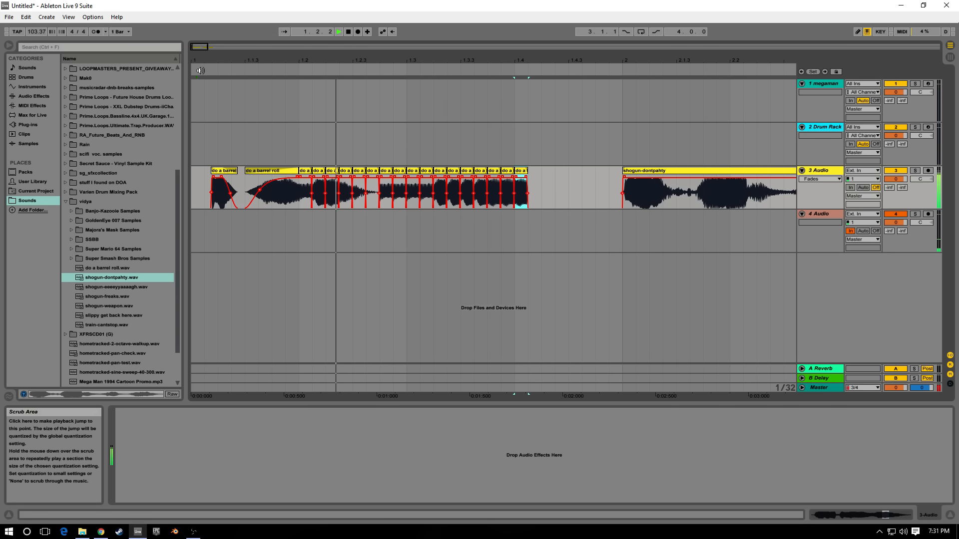
{"action": "key", "text": "space"}
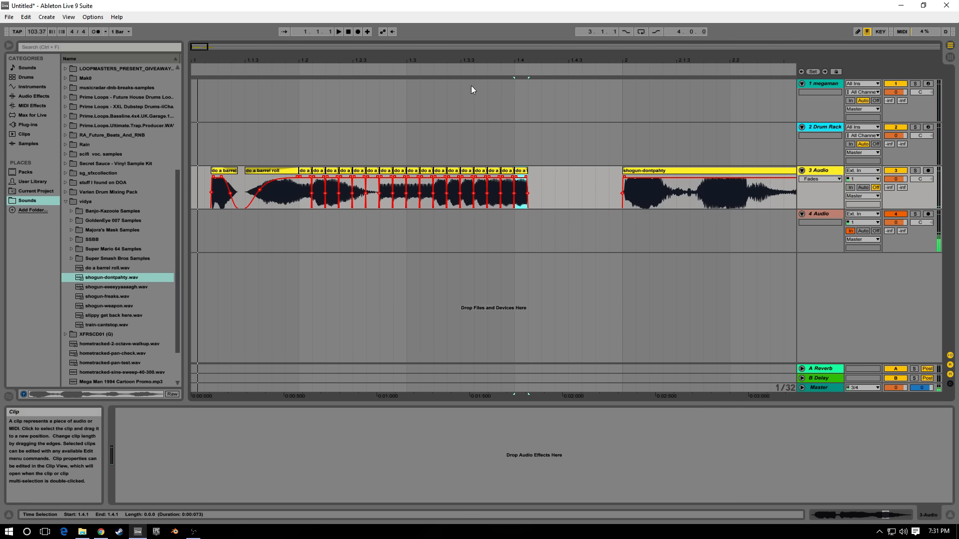
Step: Trim the later do a barrel roll slices to 1/64 length, back to about 1.2.3, leaving a gap after each one
{"action": "left_click_drag", "start_coordinate": [438, 59], "coordinate": [441, 73]}
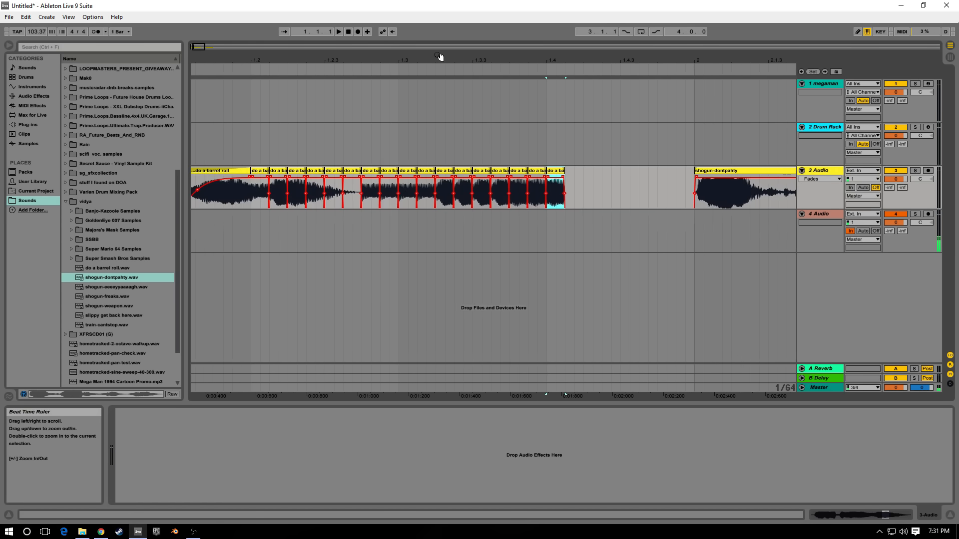
{"action": "left_click", "coordinate": [451, 170], "text": "shift"}
{"action": "left_click_drag", "start_coordinate": [453, 170], "coordinate": [555, 171]}
{"action": "left_click", "coordinate": [544, 172]}
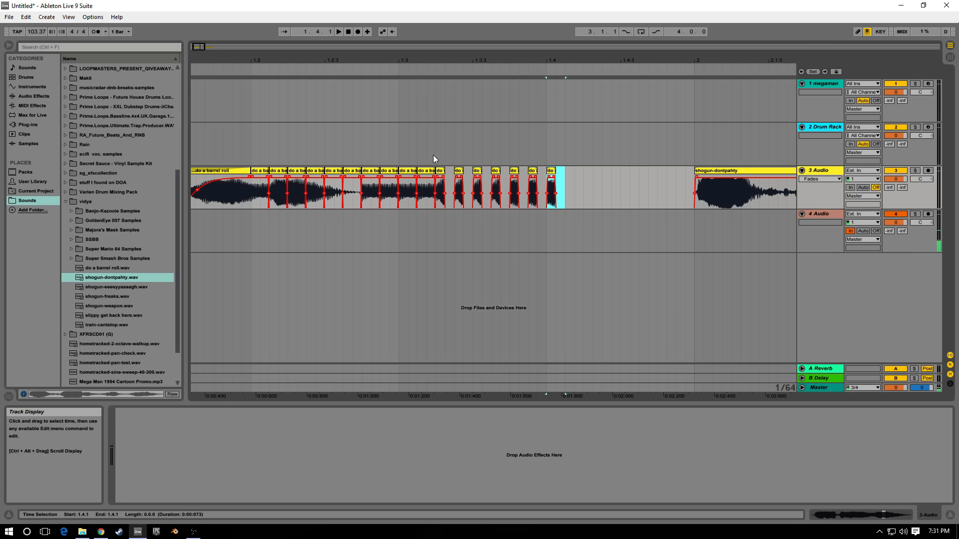
{"action": "left_click_drag", "start_coordinate": [434, 171], "coordinate": [333, 171]}
{"action": "left_click_drag", "start_coordinate": [262, 58], "coordinate": [260, 47]}
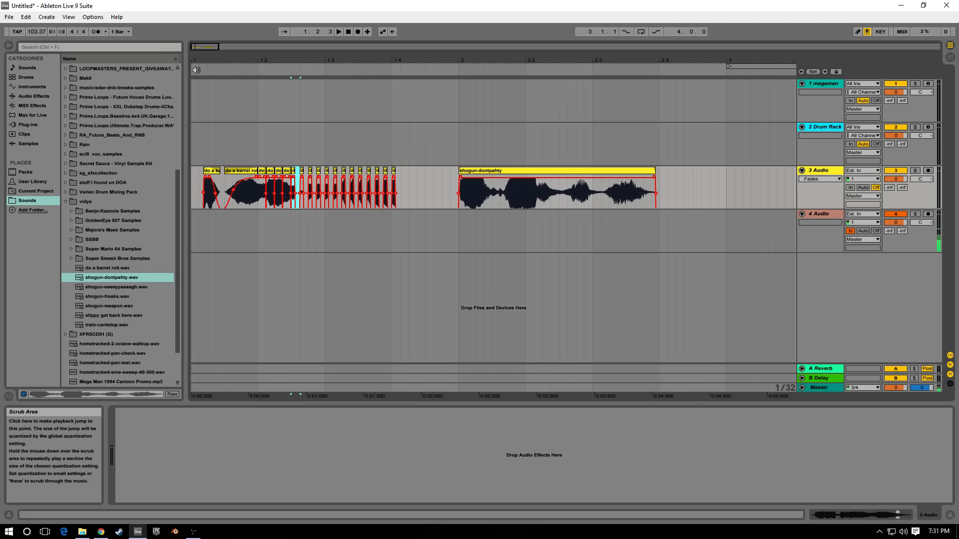
Step: Play the gated do a barrel roll stutter from the start of the arrangement and replay it from within the second part
{"action": "left_click", "coordinate": [195, 68]}
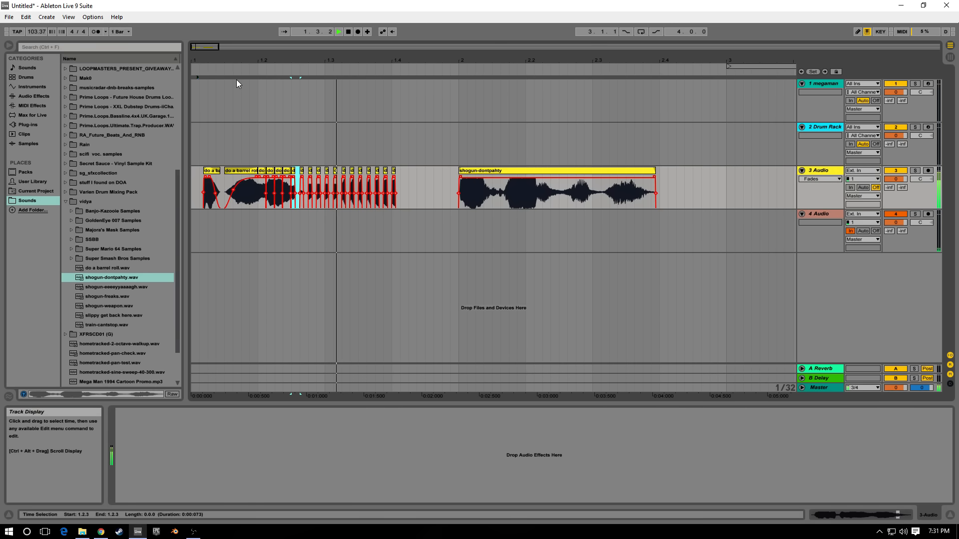
{"action": "left_click", "coordinate": [235, 66]}
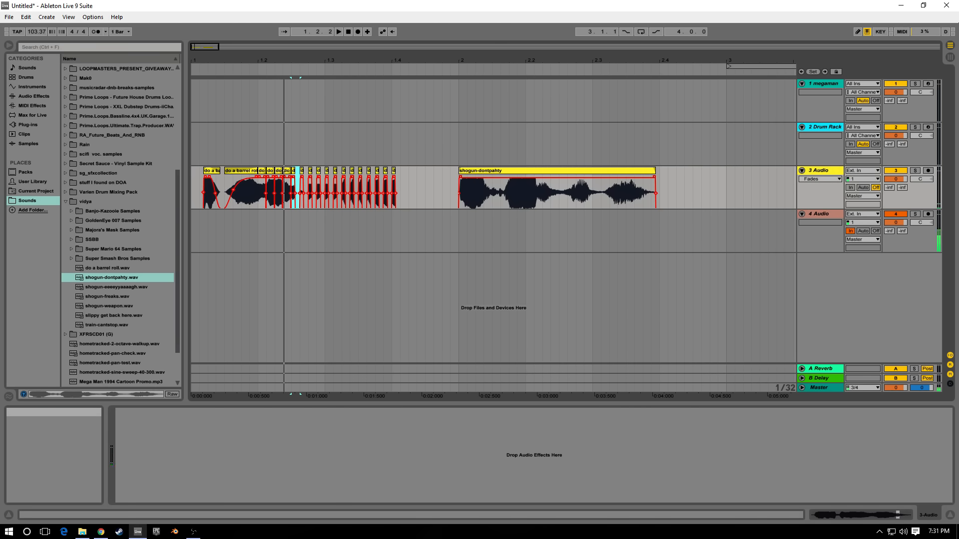
{"action": "key", "text": "alt+Tab"}
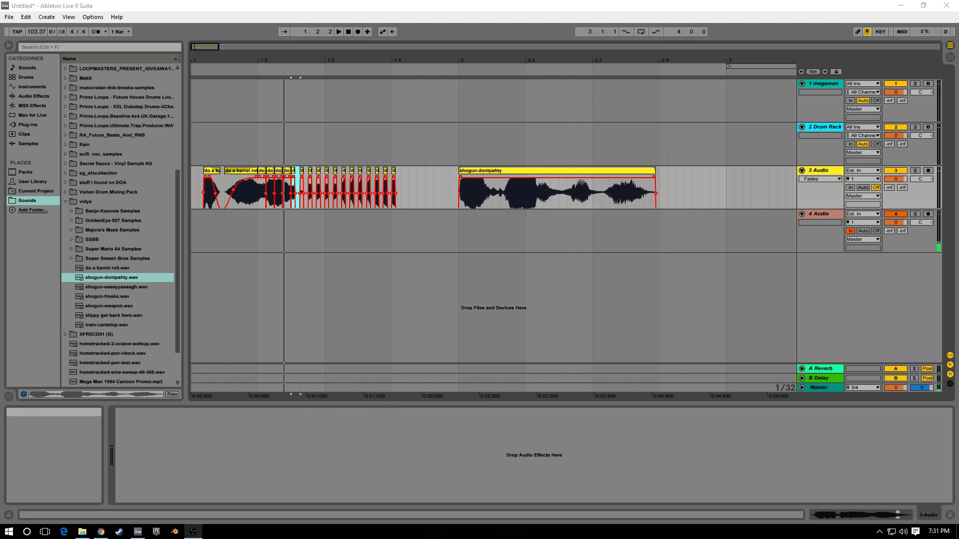